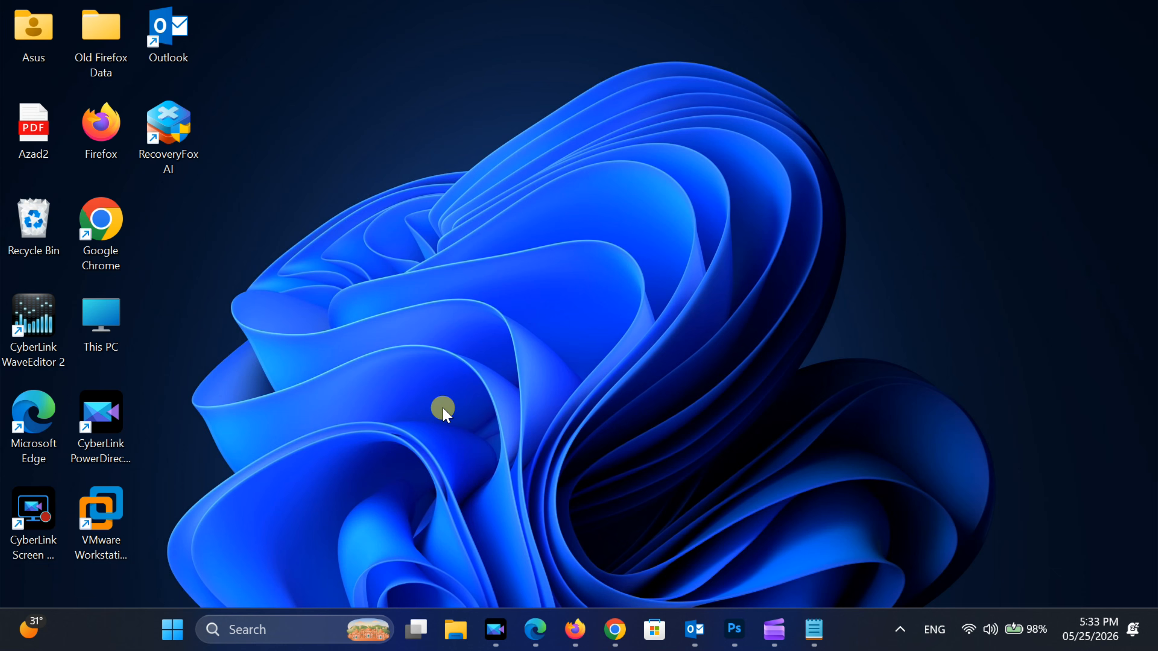
- Open the list of installed apps in Windows Settings
click(172, 630)
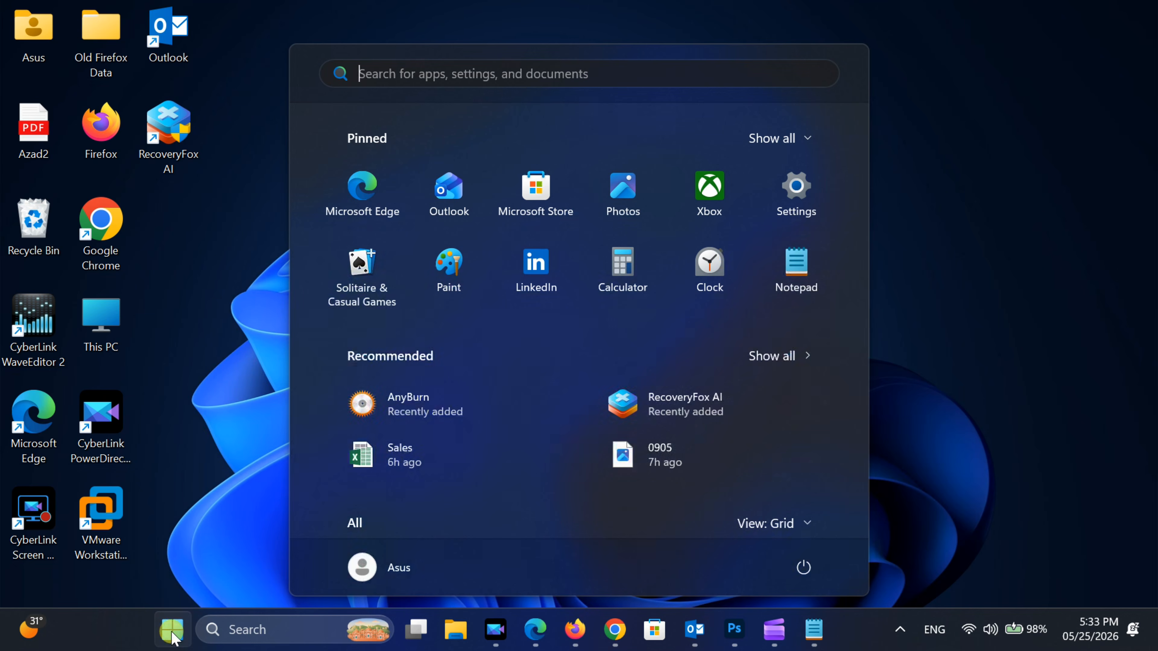
click(793, 201)
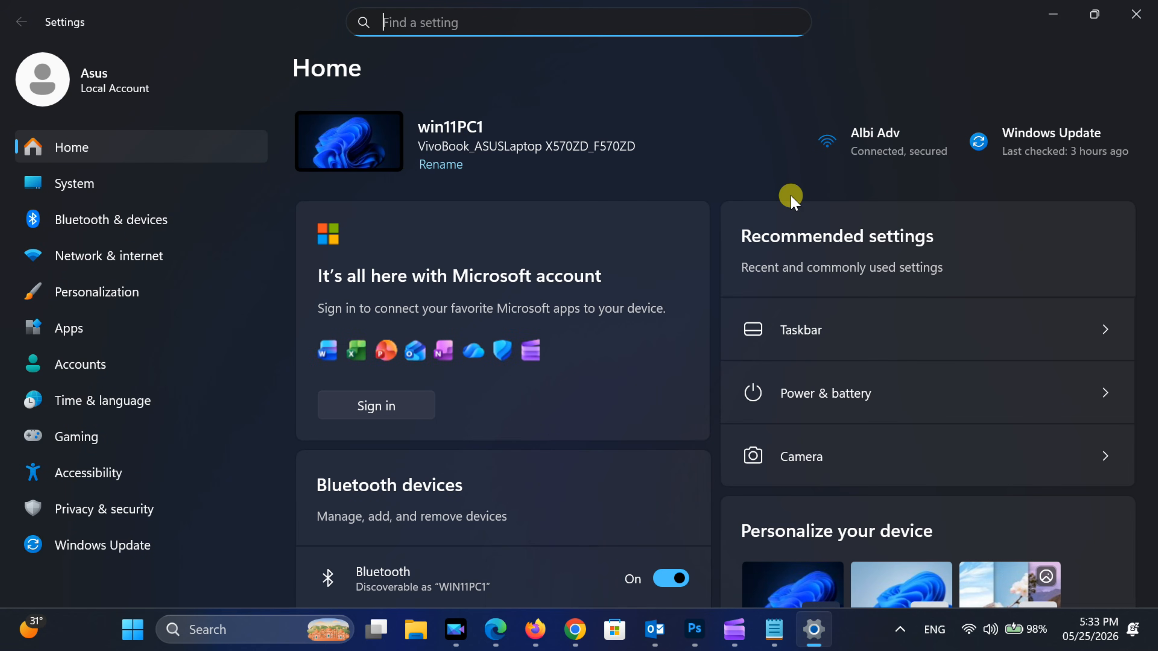
click(72, 330)
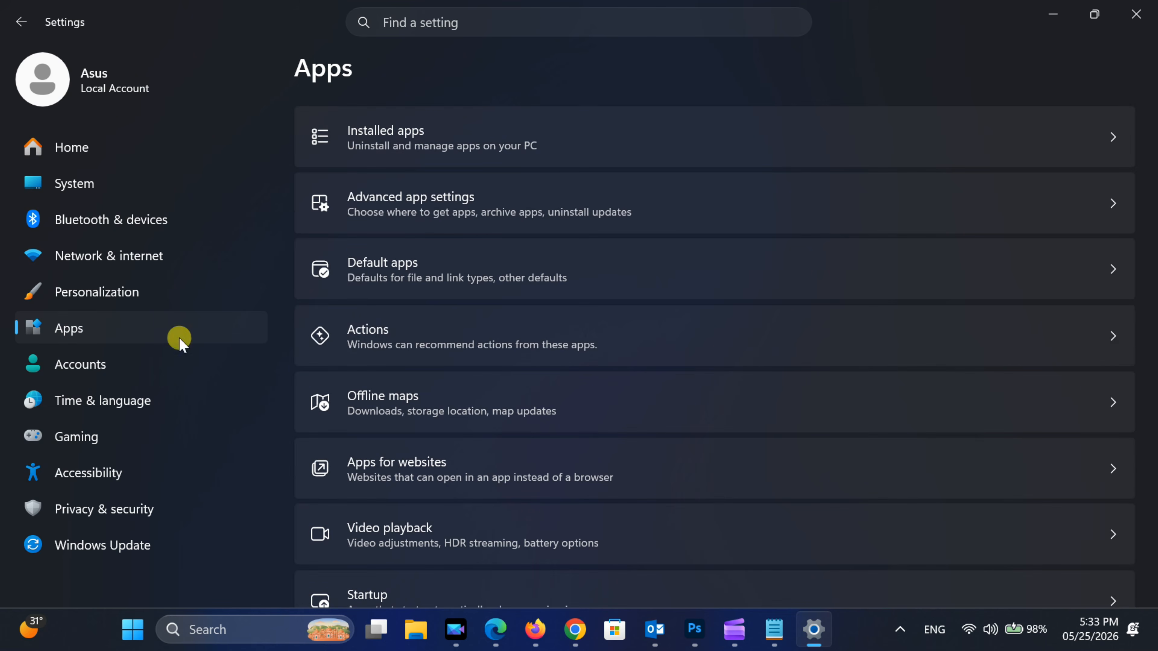
click(429, 141)
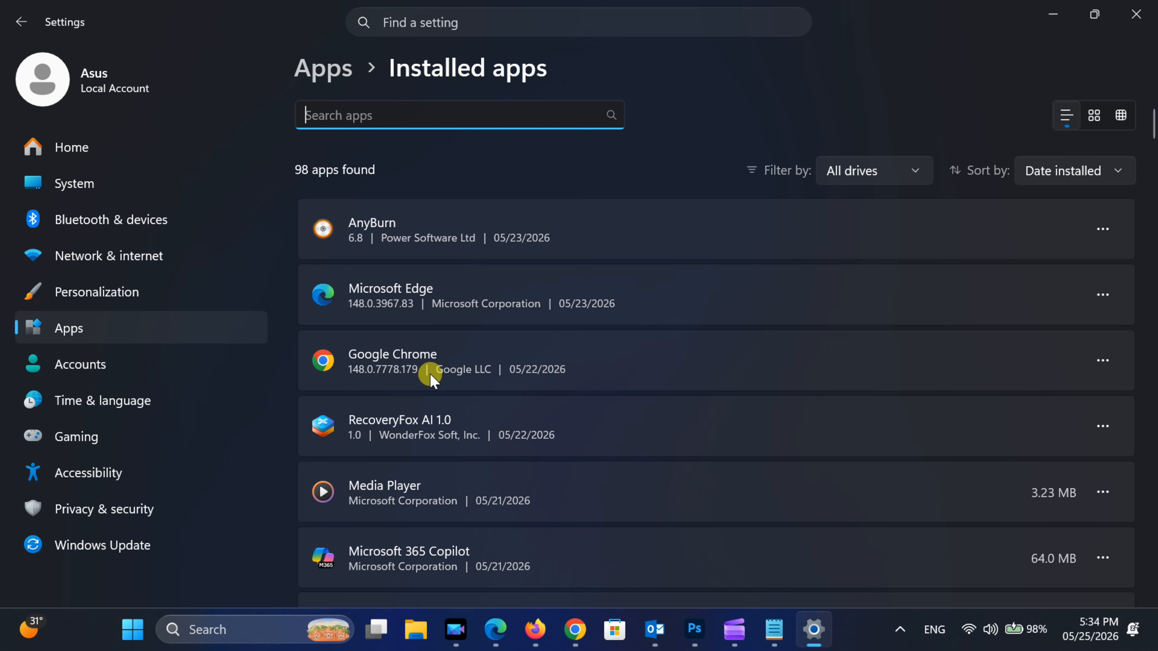
- Uninstall Microsoft Office Professional Plus 2013, close its setup window and decline the immediate system reboot
scroll(431, 378, down, 10)
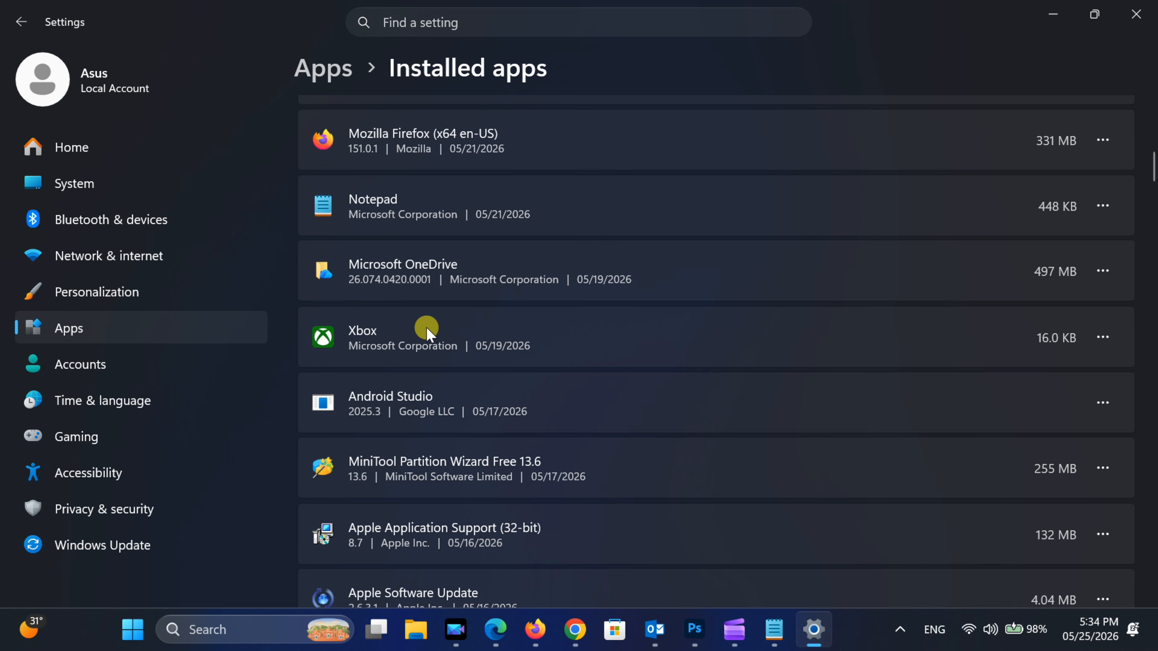
scroll(429, 331, down, 15)
scroll(428, 332, down, 20)
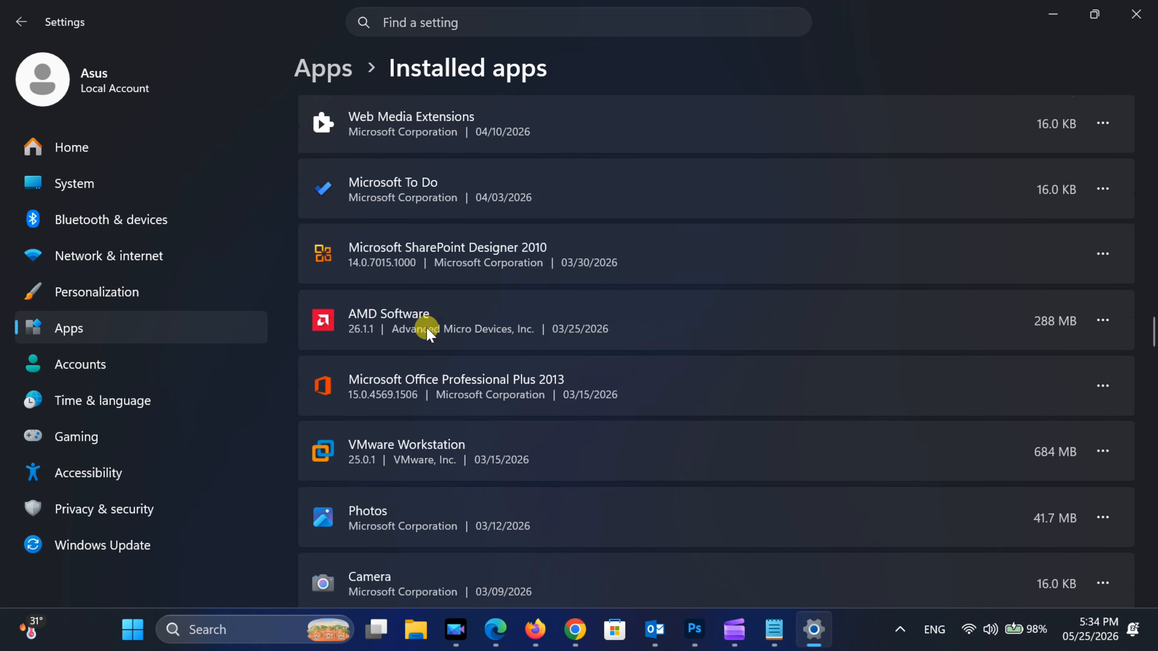
scroll(428, 332, down, 3)
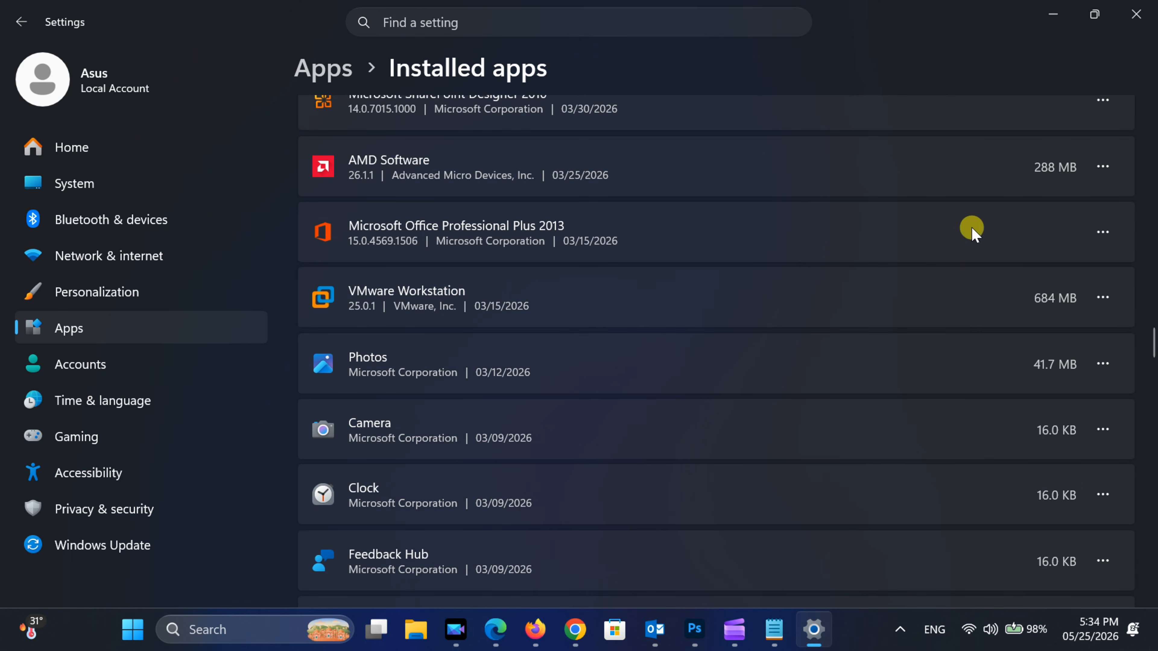
click(1103, 232)
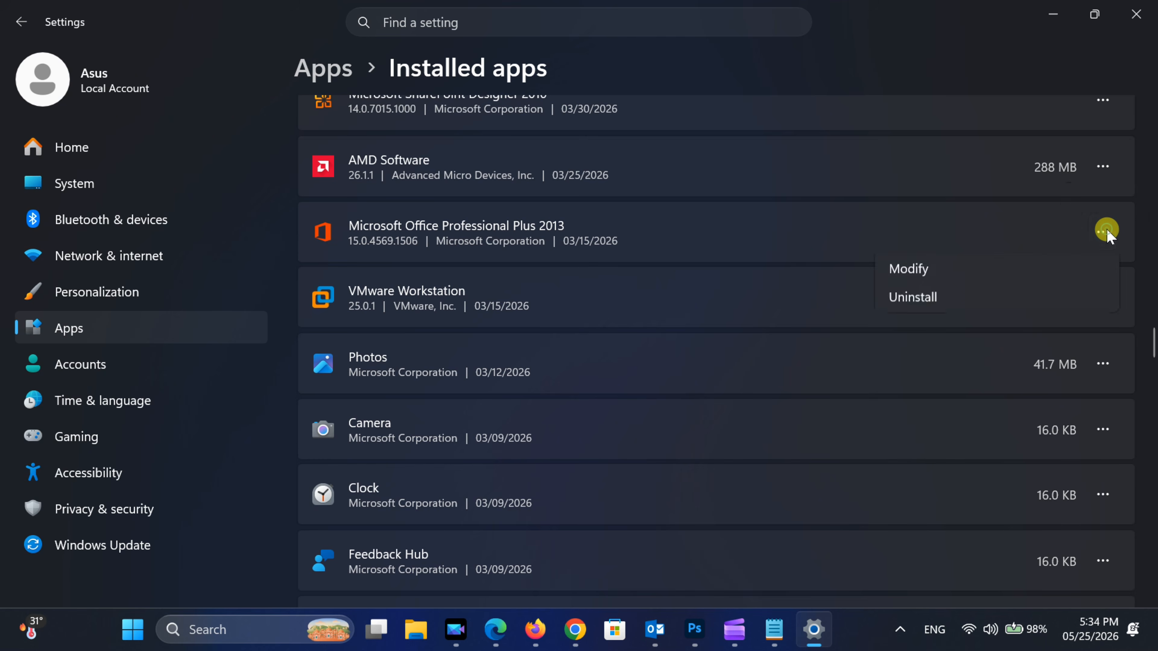
click(906, 307)
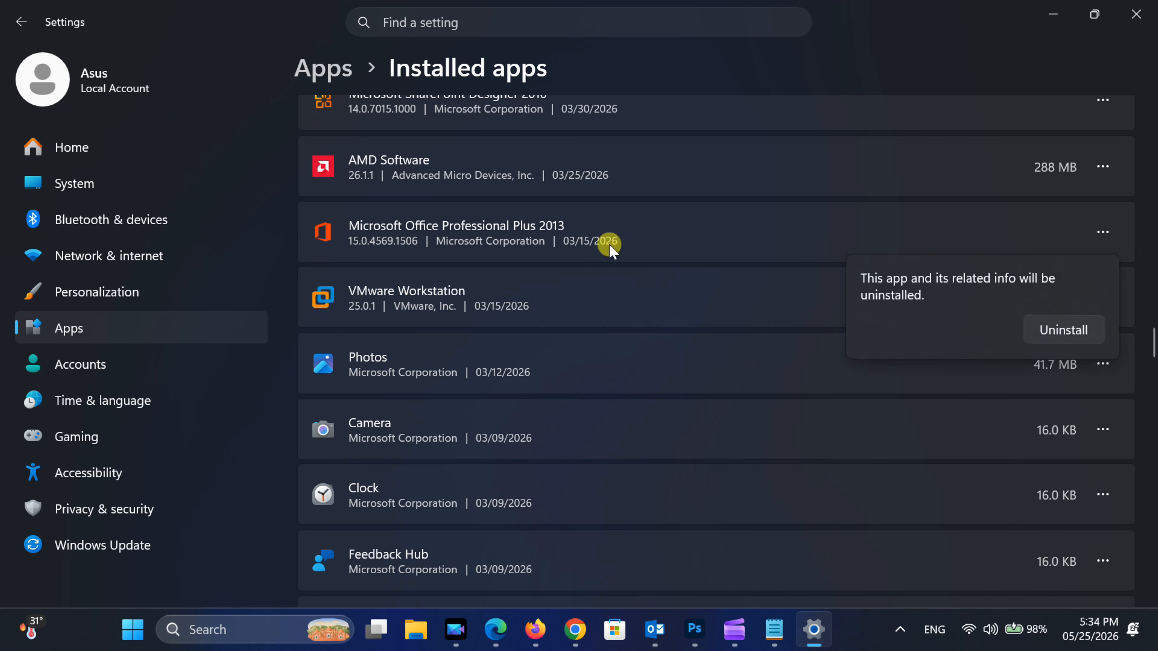
click(1079, 346)
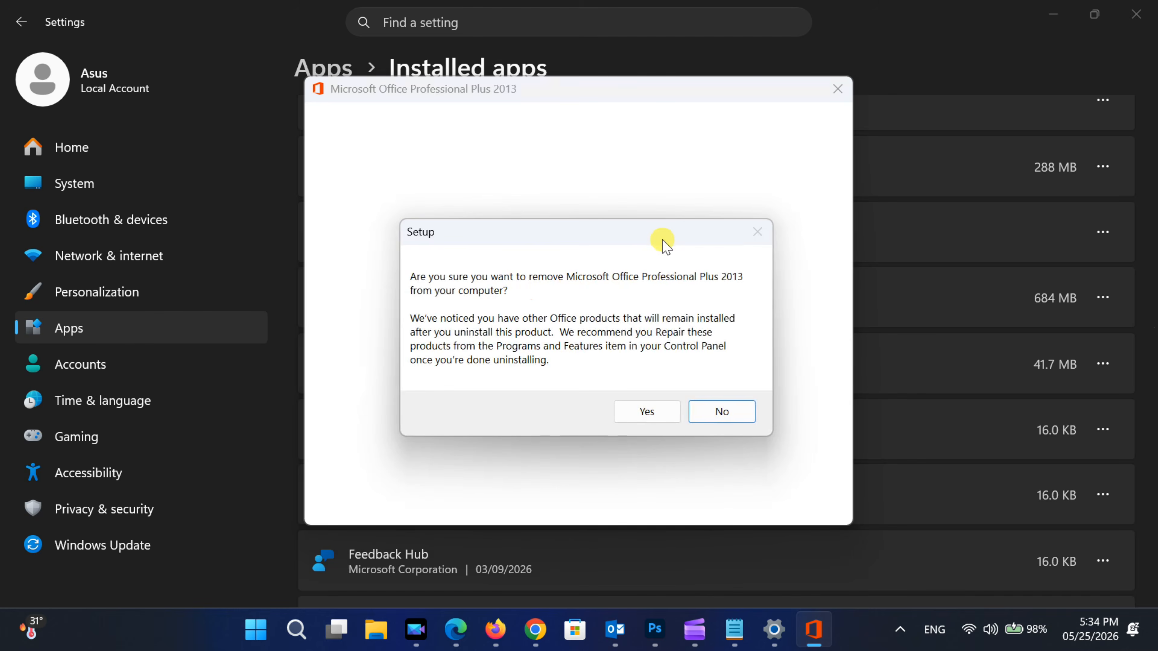
click(645, 412)
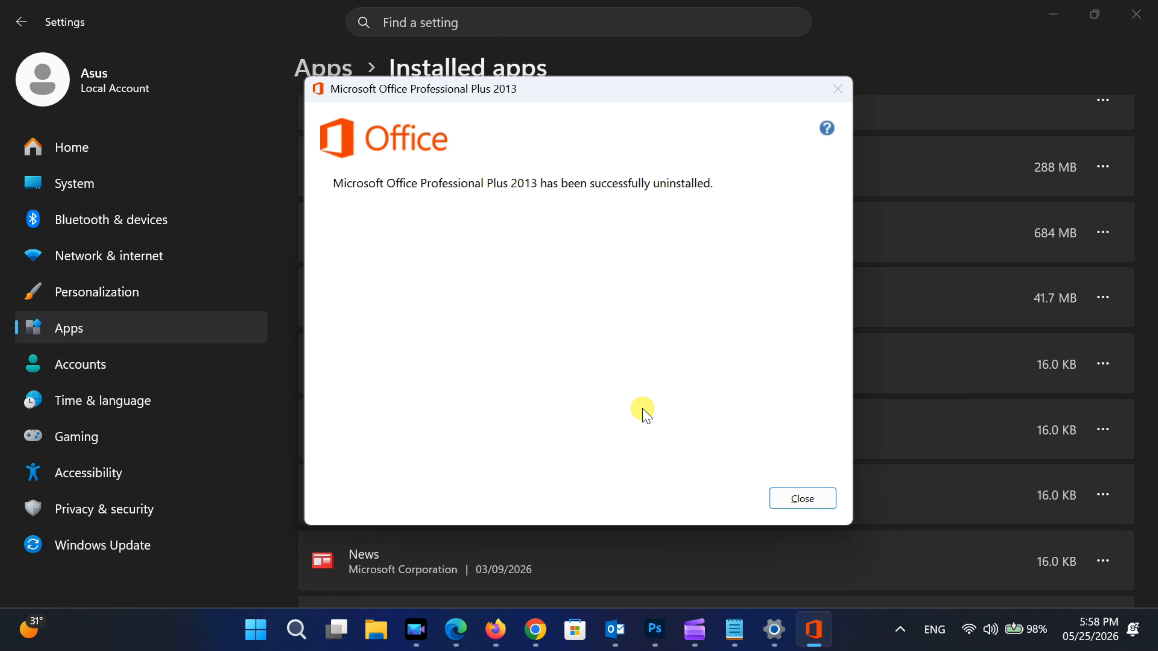
click(784, 499)
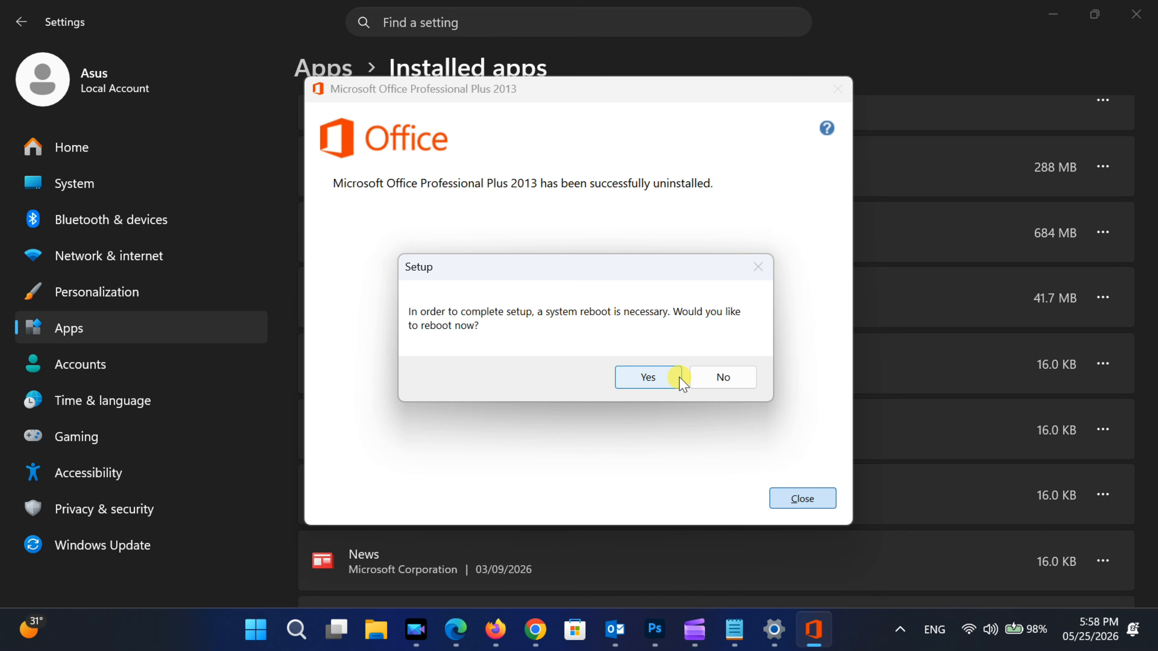
click(712, 379)
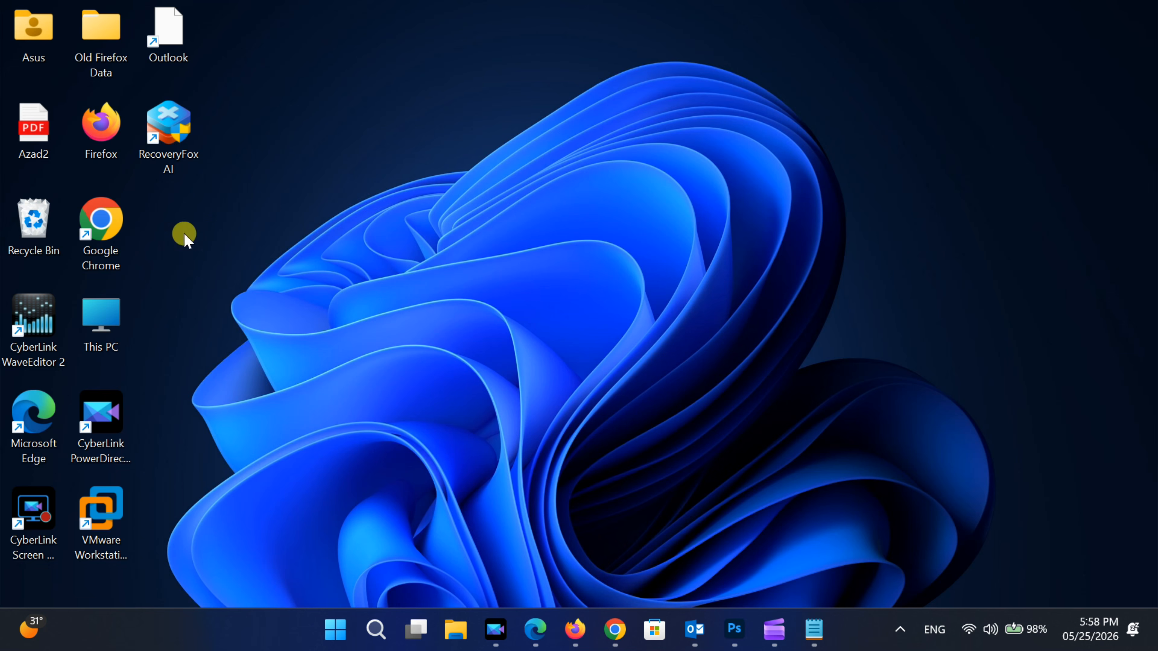
- Open Google Chrome and go to the Microsoft Download Center at microsoft.com/download
double_click(108, 214)
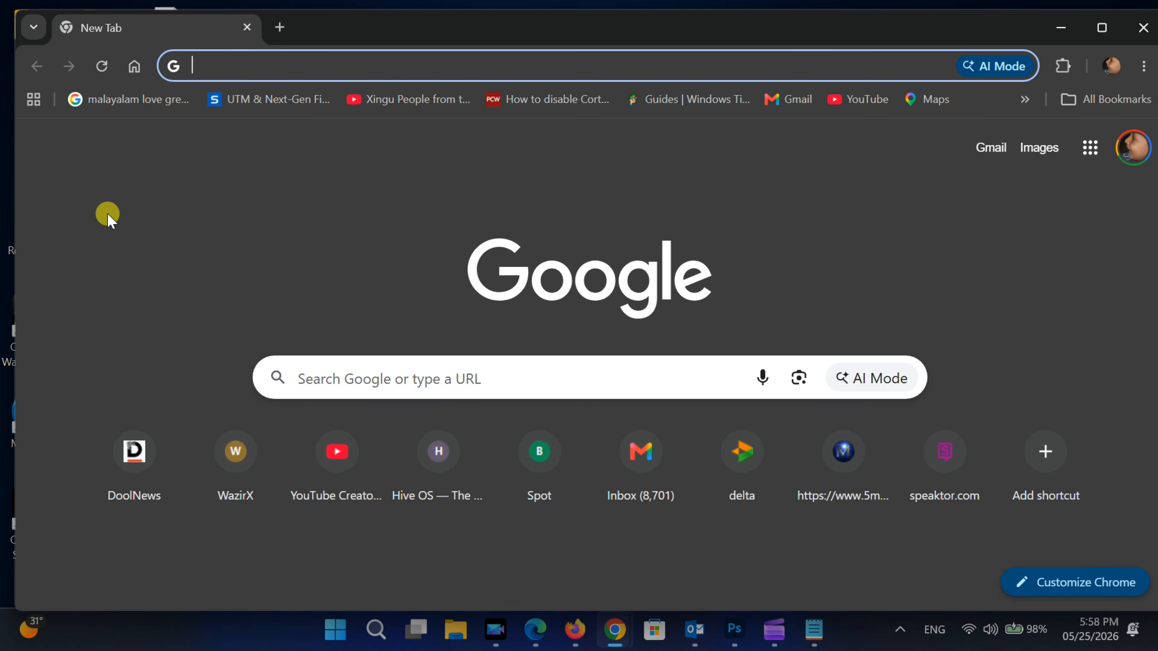
text(micro)
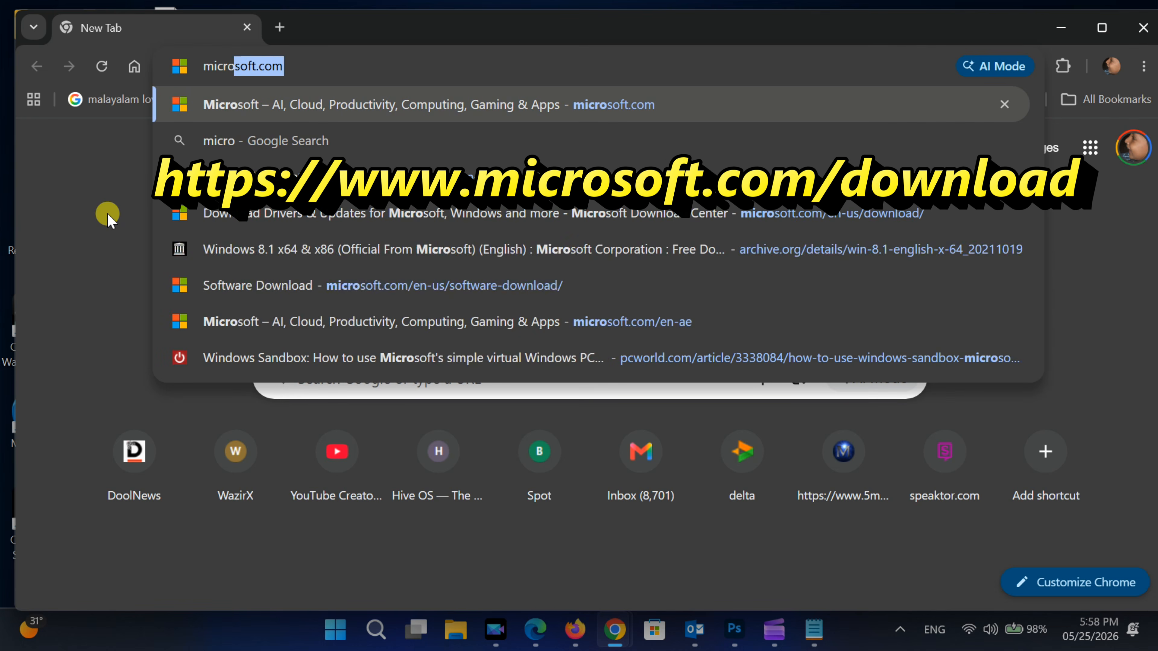
text(soft)
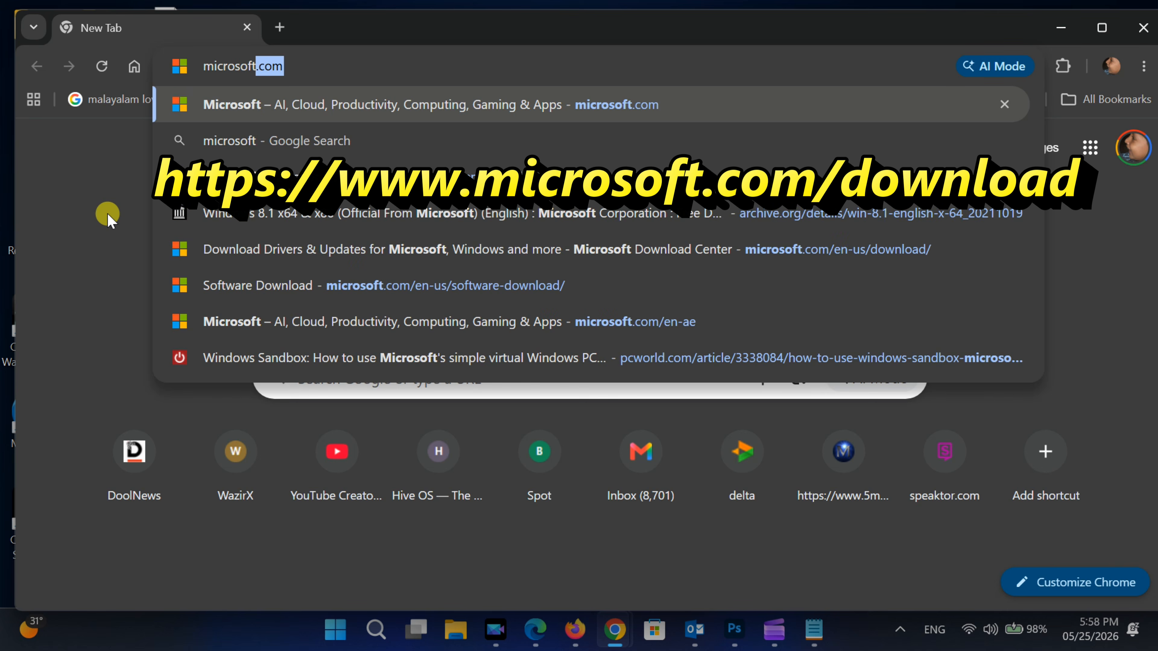
text(.com)
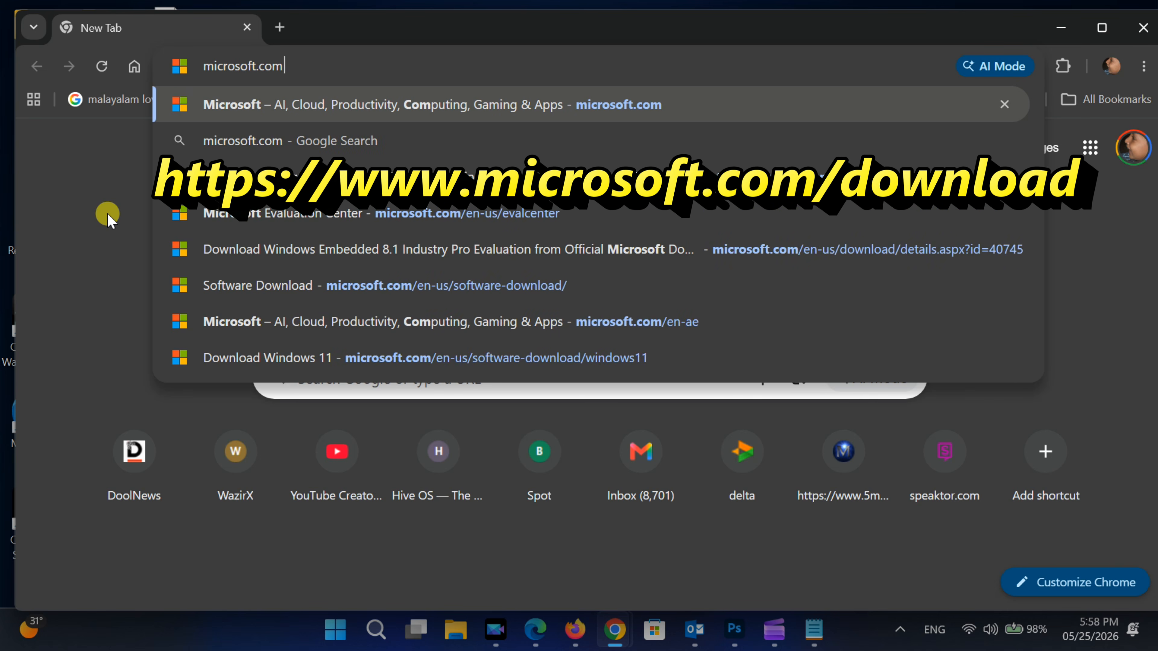
text(/)
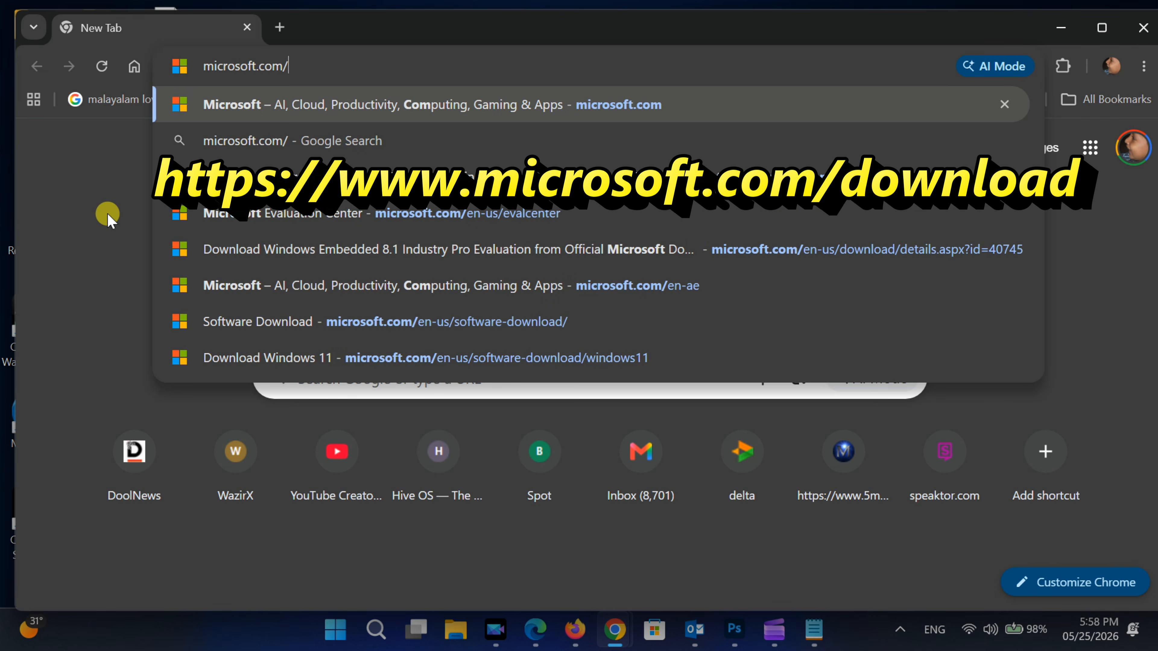
text(down)
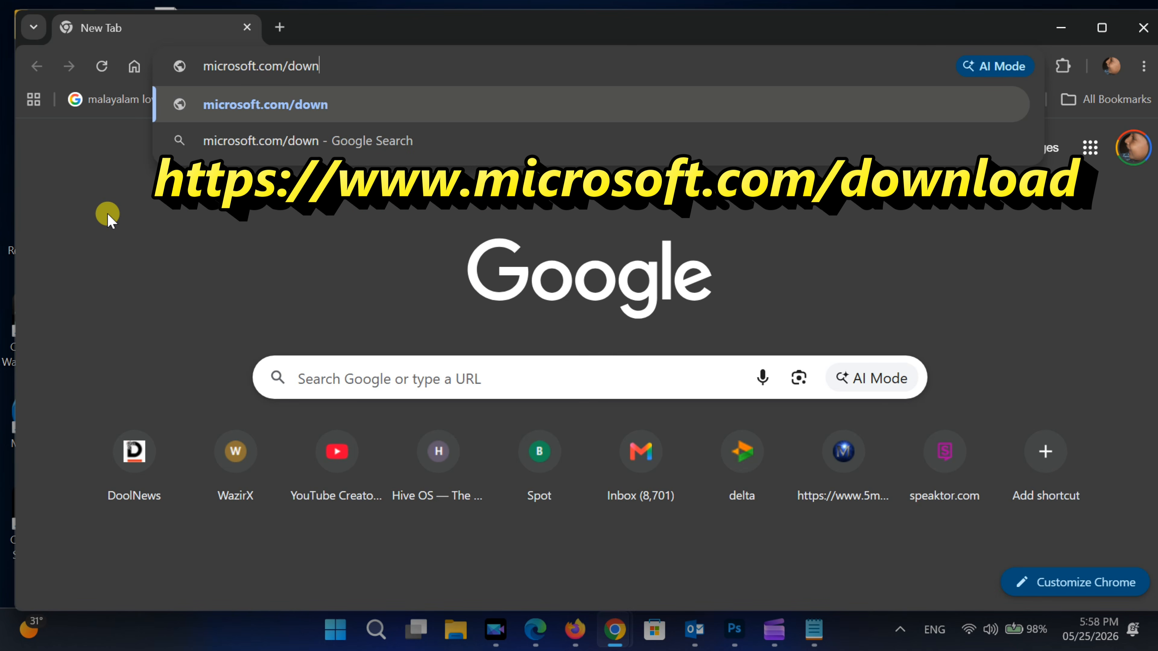
text(load)
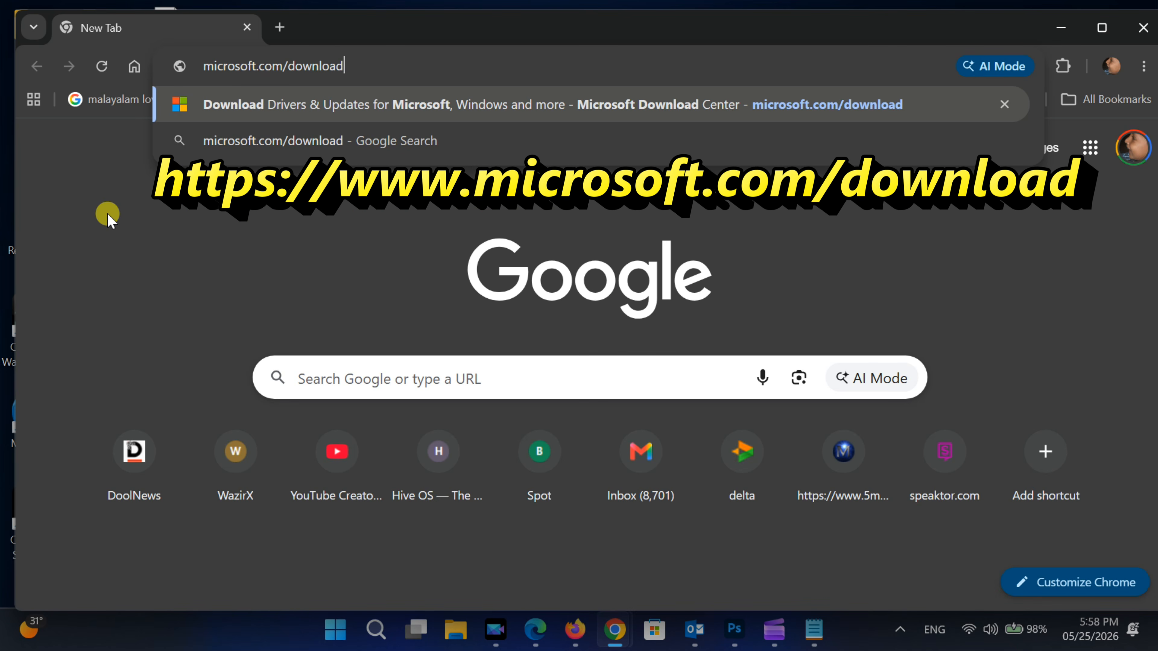
key(Return)
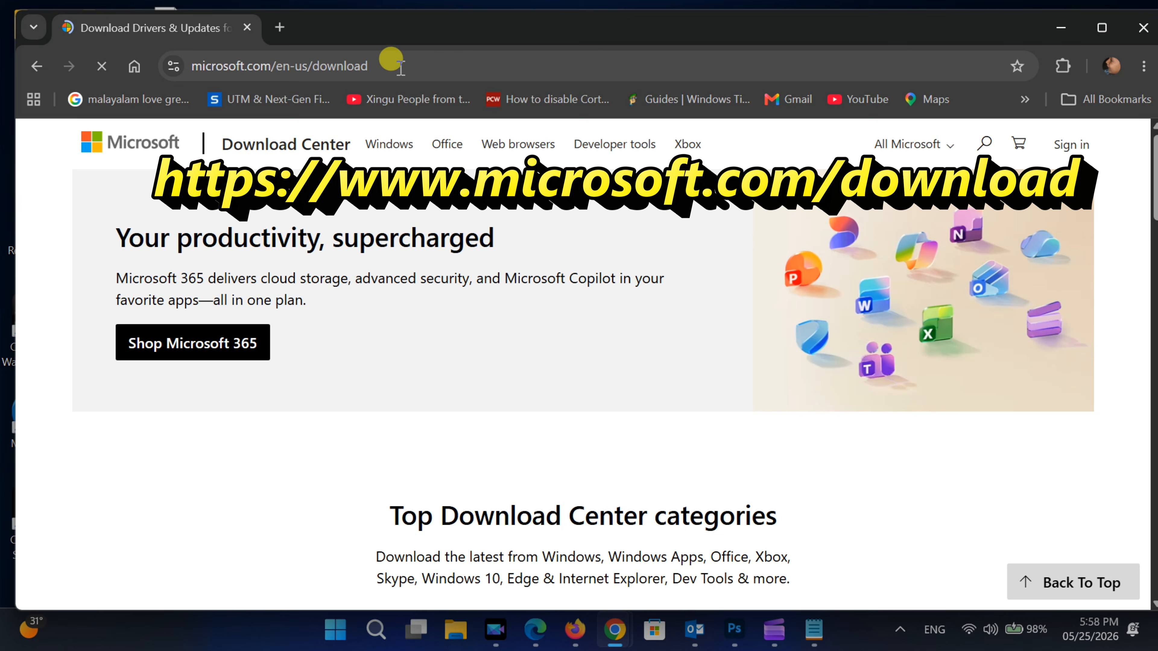
- Open the Office Deployment Tool page from the Download Center's Office category
scroll(483, 274, down, 10)
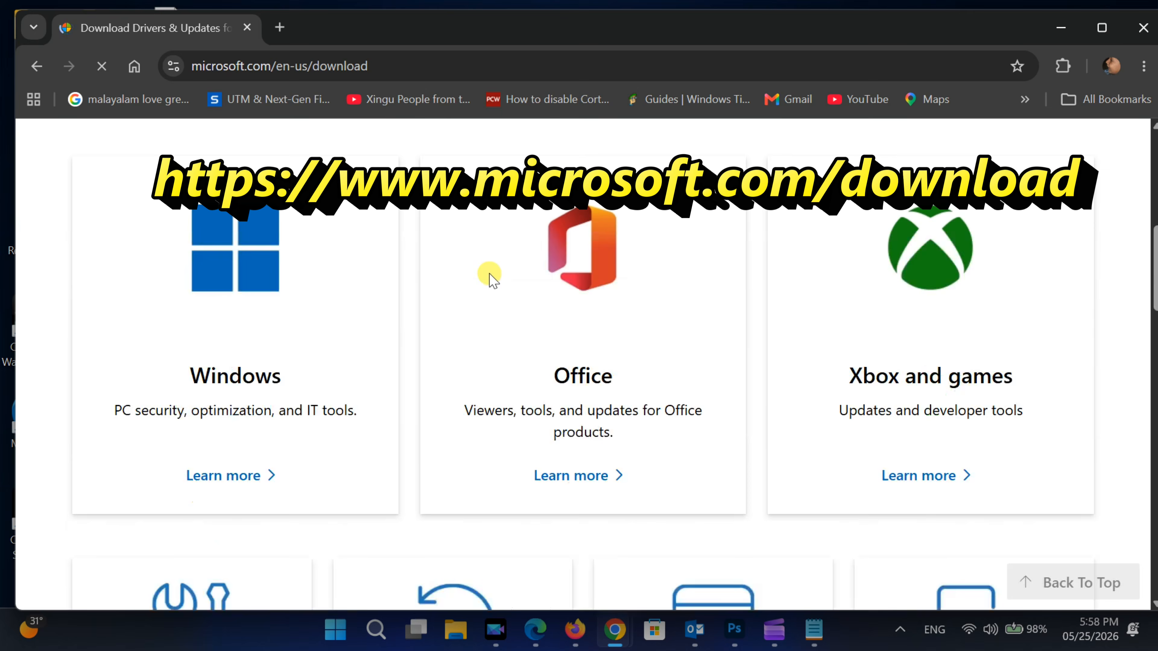
scroll(551, 274, up, 1)
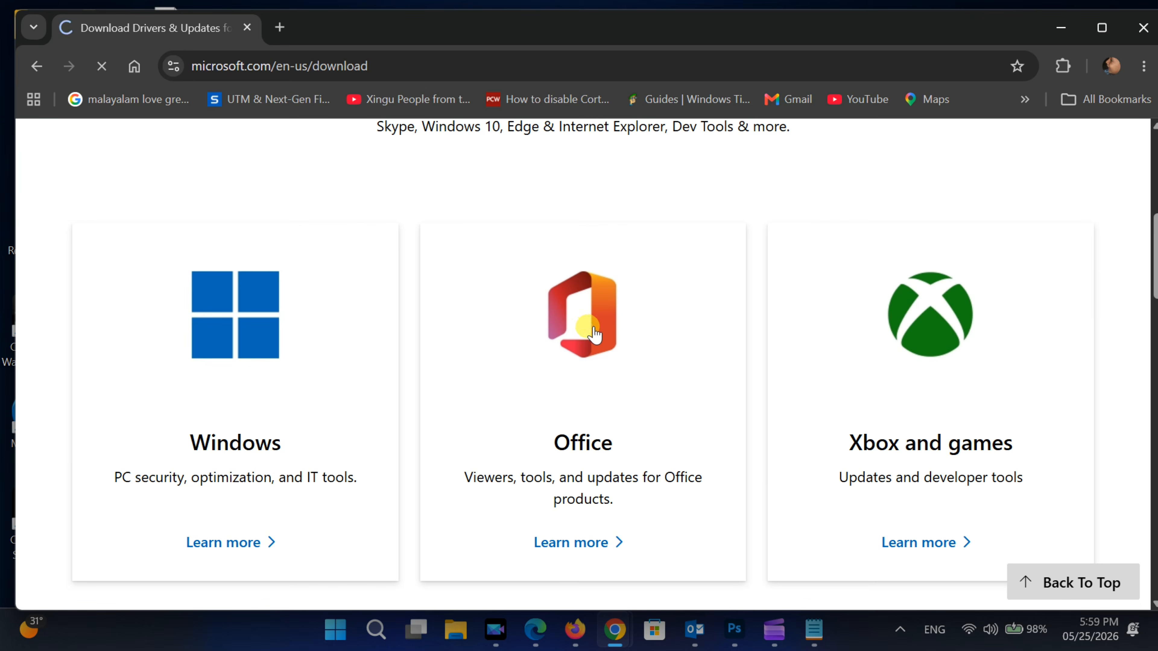
scroll(587, 322, down, 4)
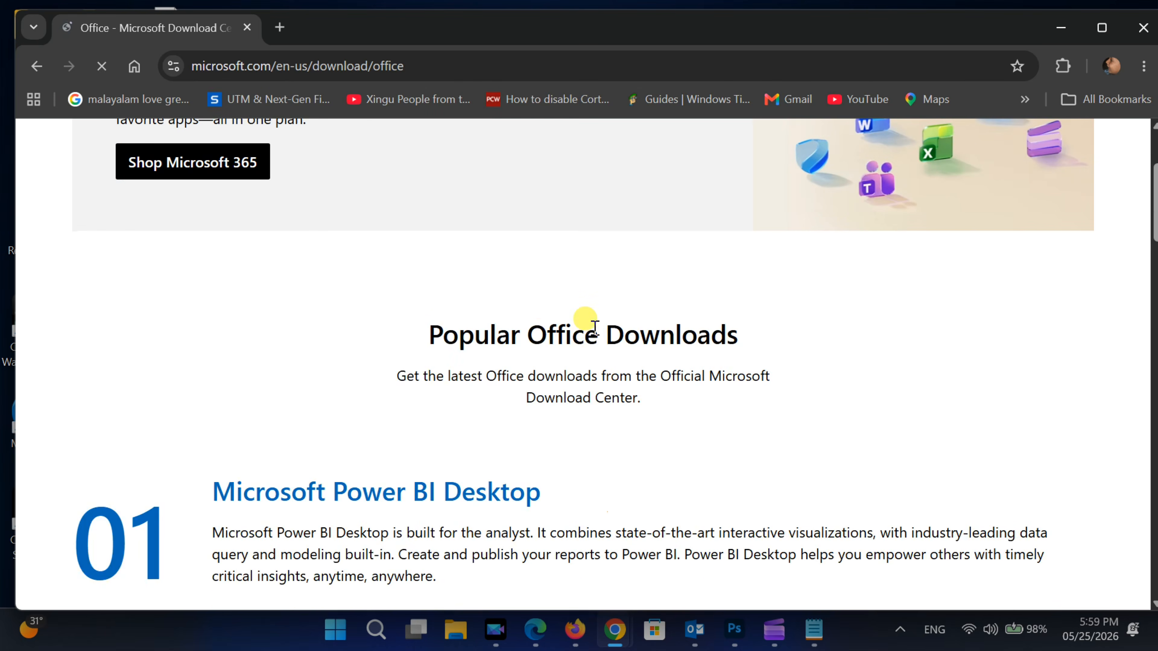
scroll(504, 310, down, 6)
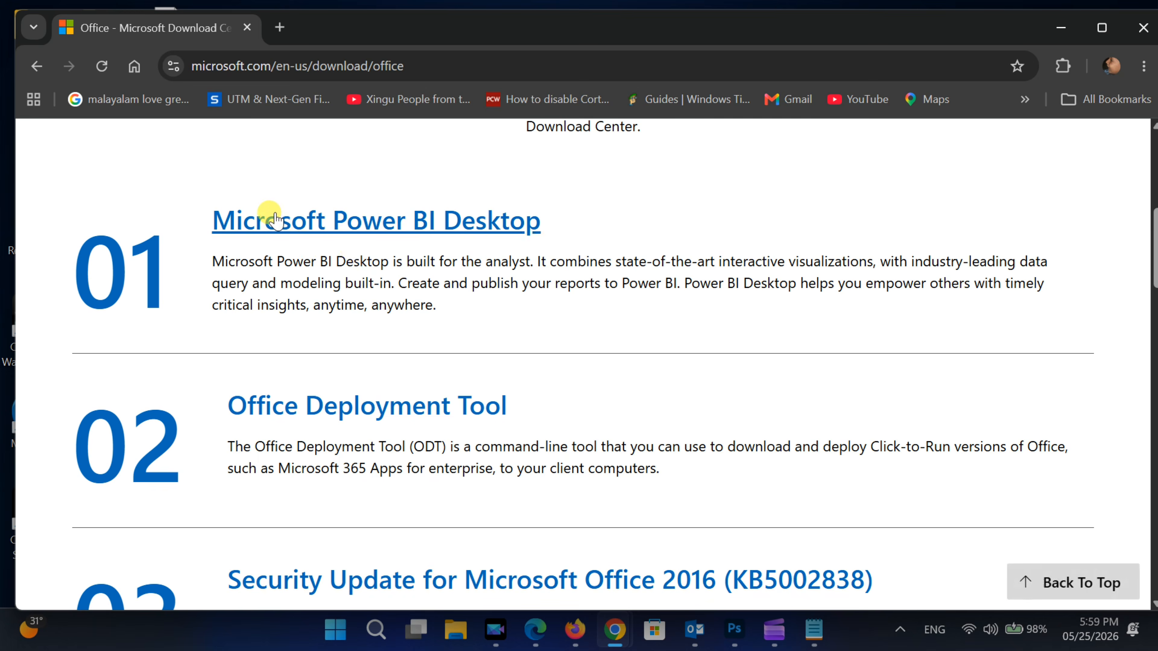
click(390, 411)
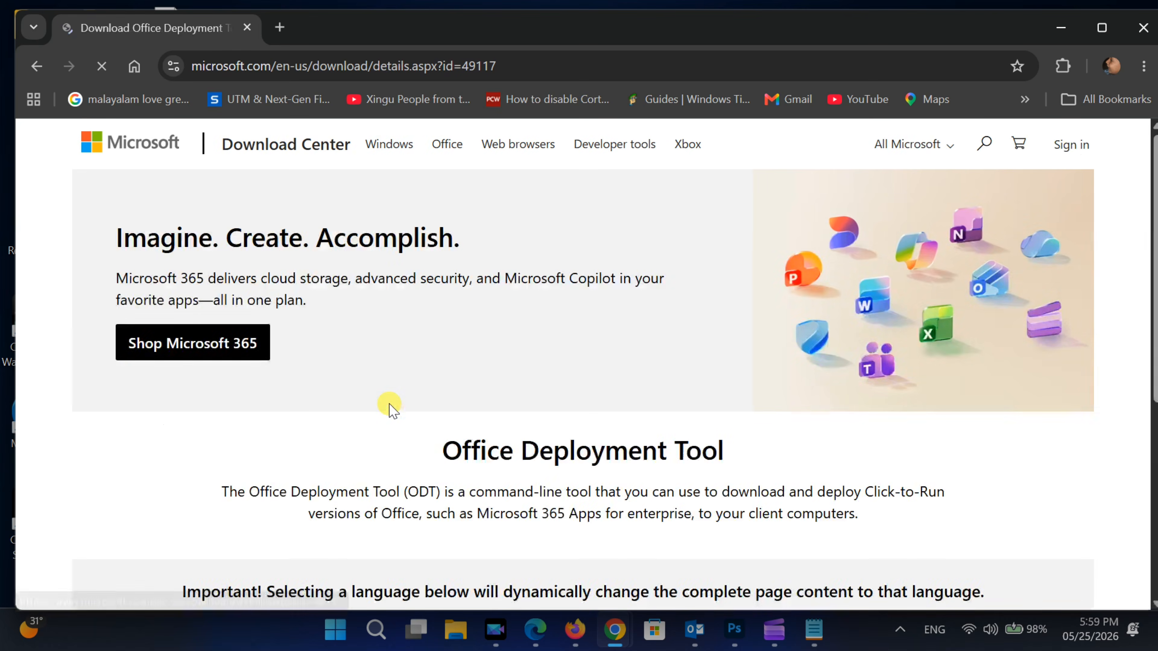
- Download the English version of the Office Deployment Tool and go to the Downloads folder
scroll(388, 401, down, 2)
scroll(393, 393, down, 4)
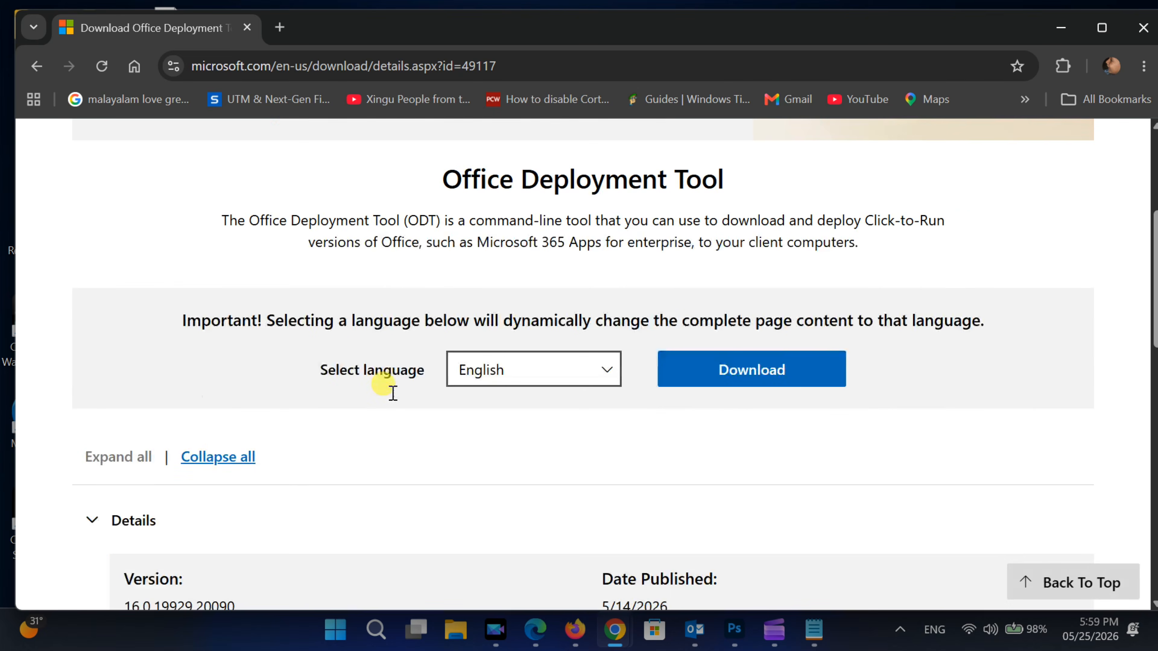
click(727, 368)
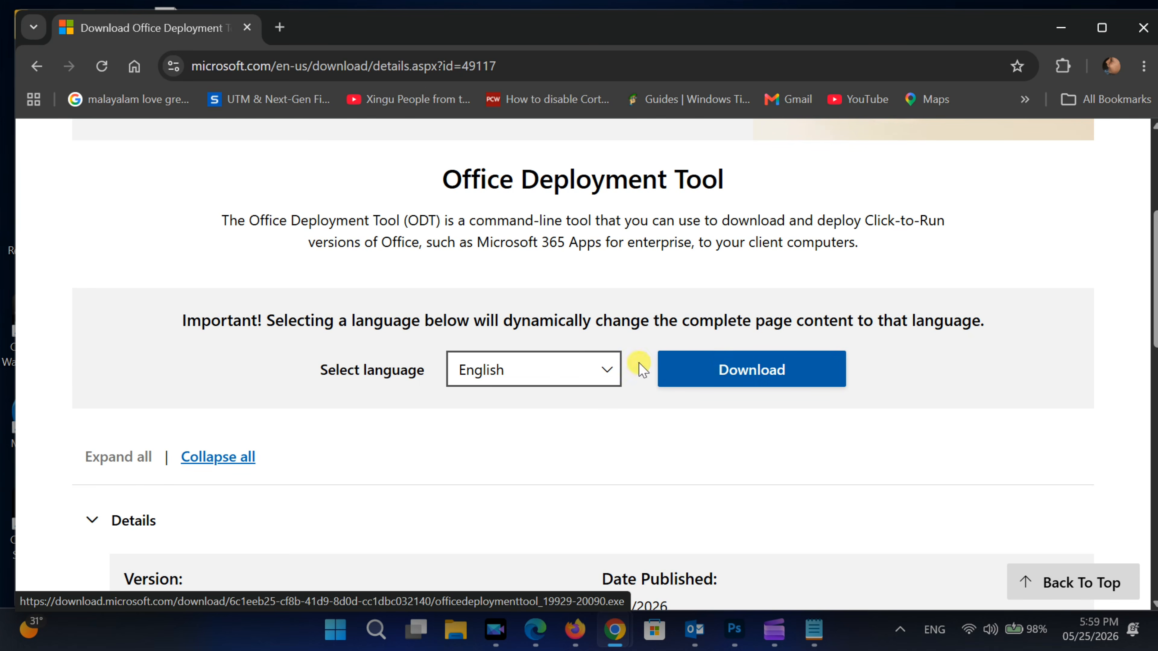
click(720, 372)
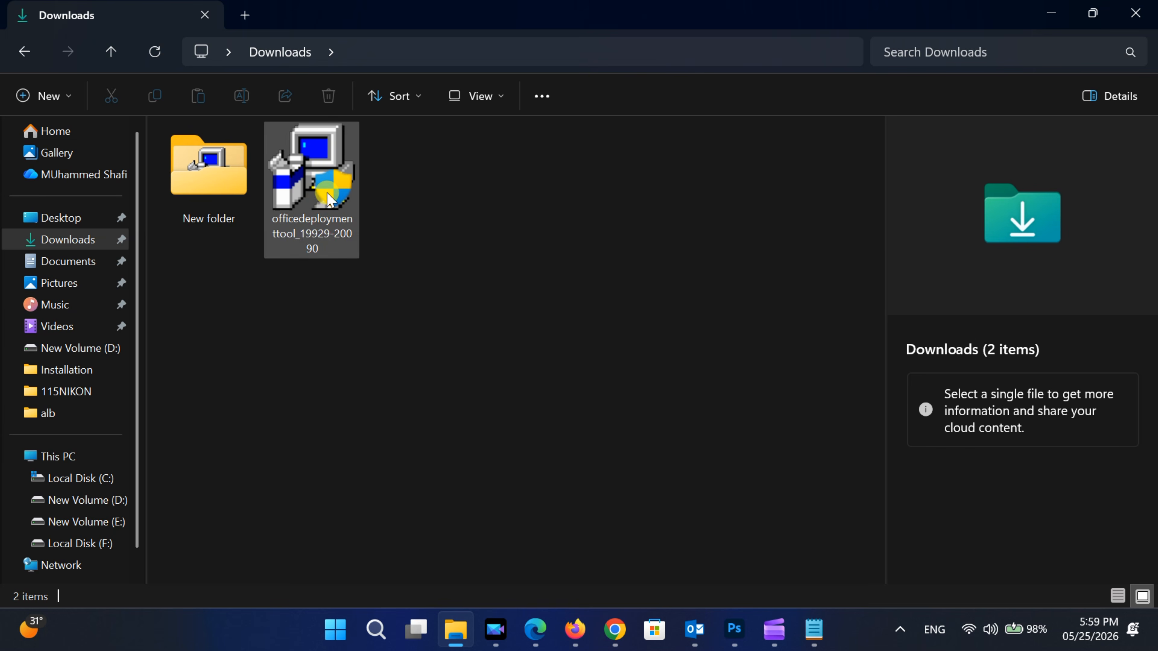
double_click(329, 203)
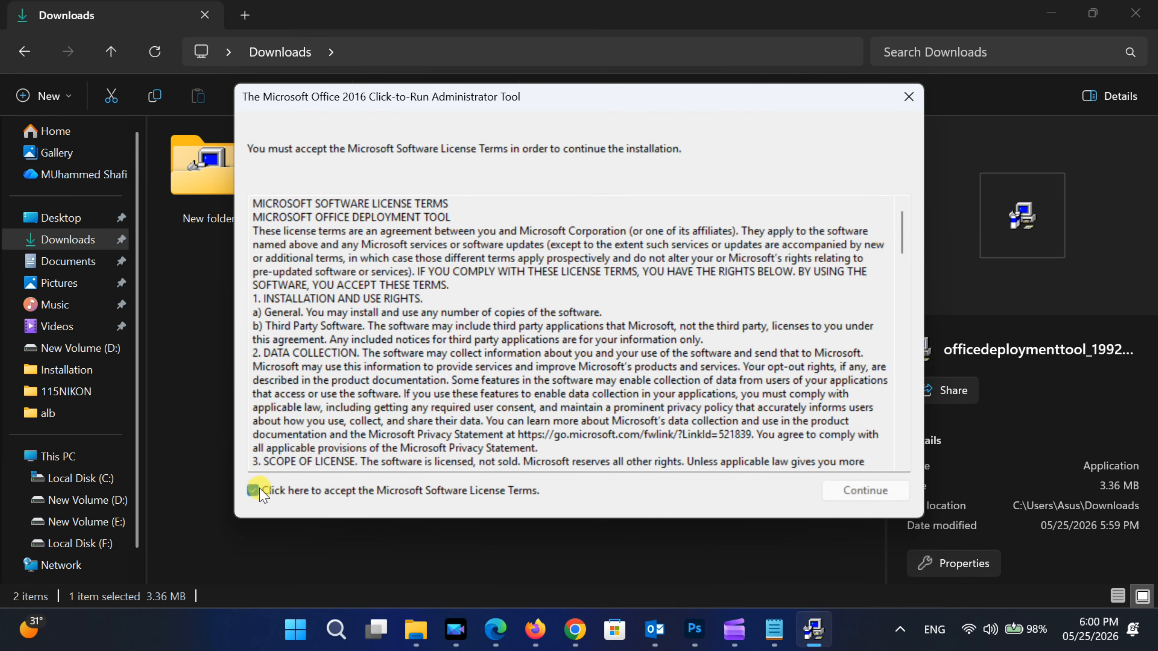
click(878, 496)
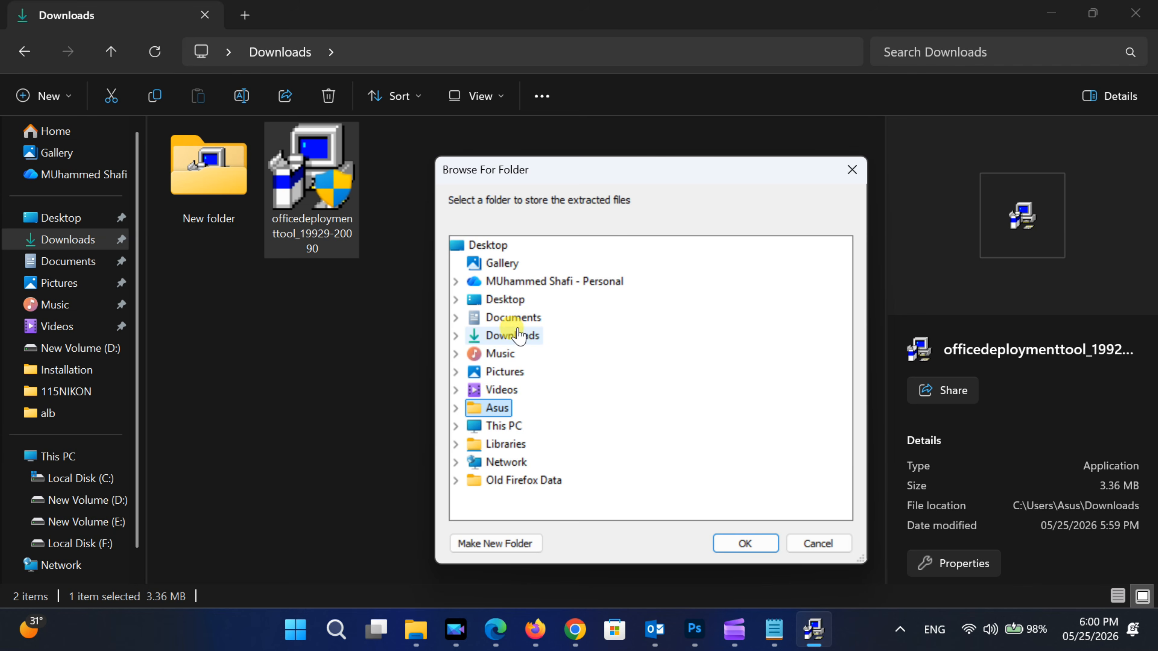
- Create a folder named "office" inside Downloads and select it as the location for the extracted files
double_click(514, 337)
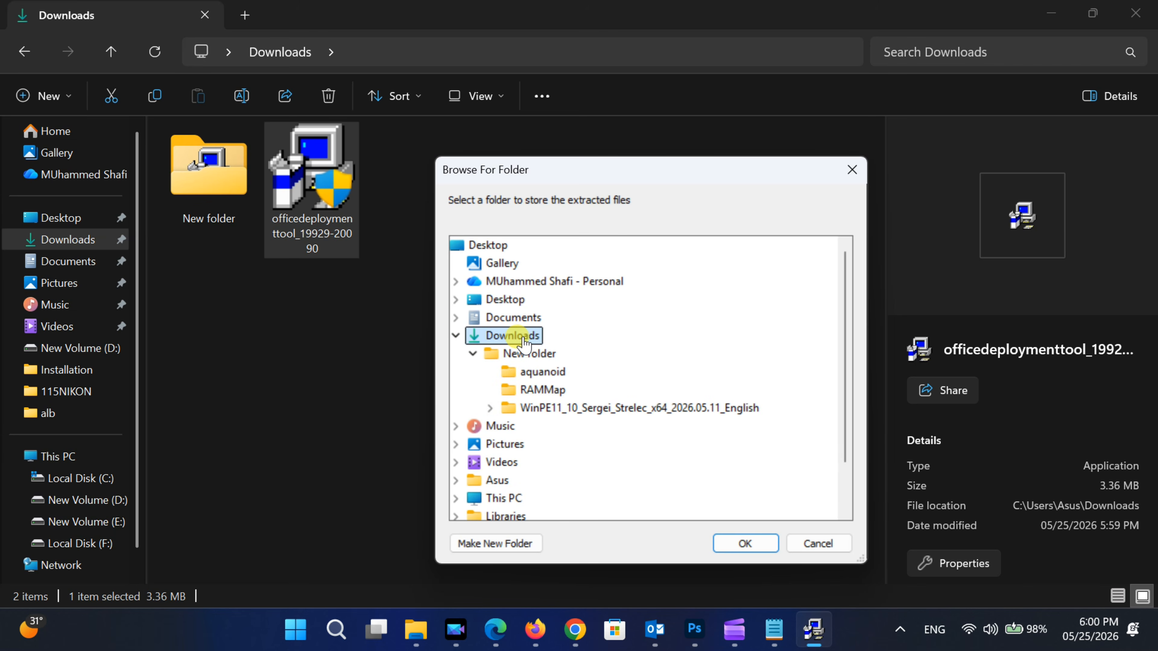
click(496, 545)
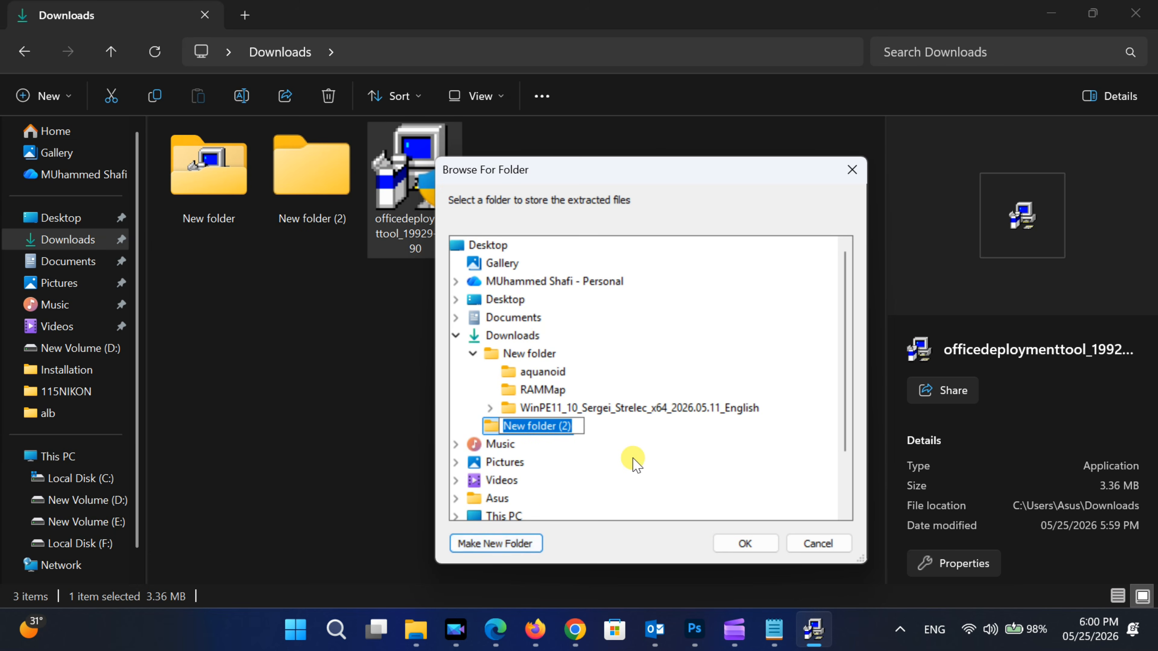
text(office)
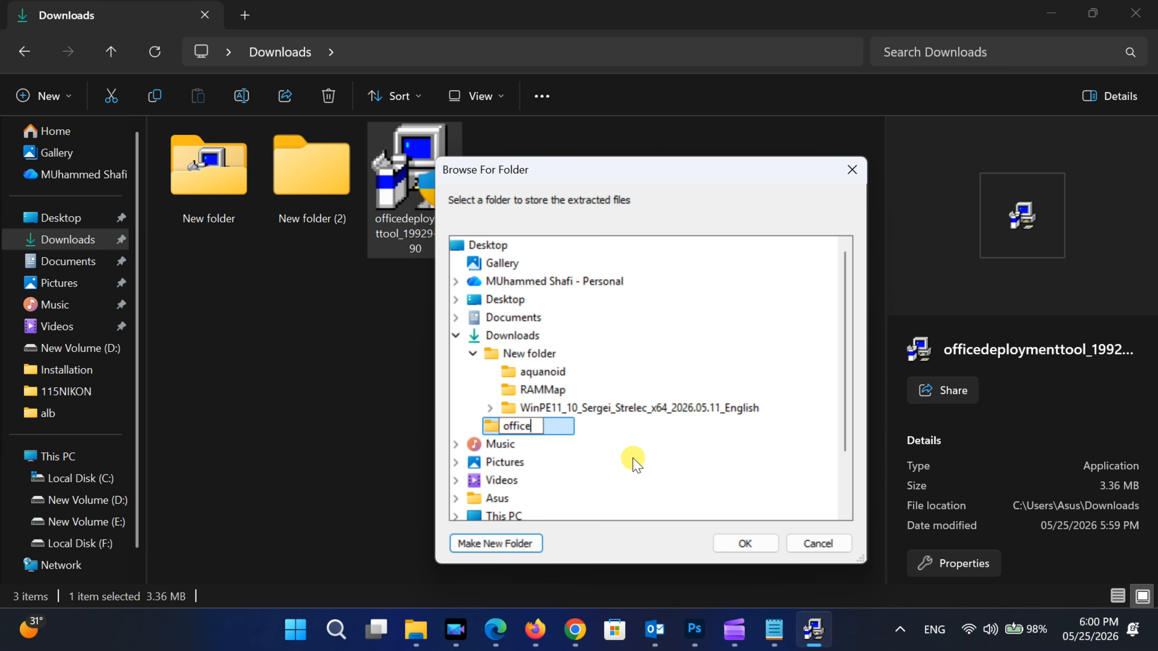
click(491, 426)
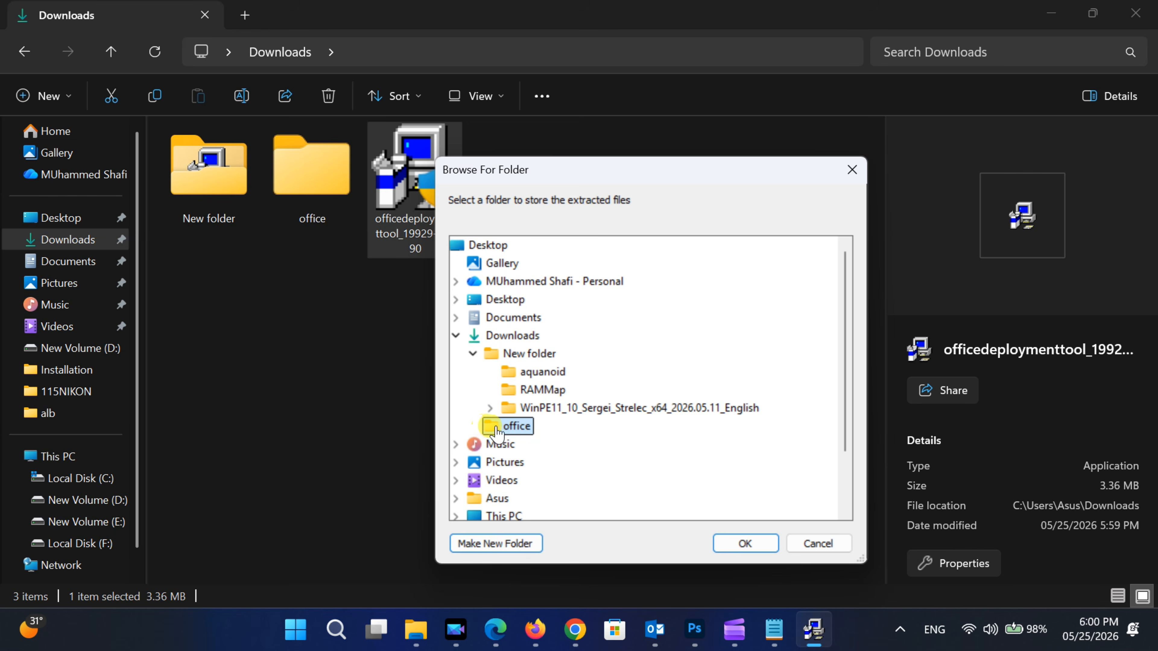
- Extract the deployment tool files into the office folder, then check that folder's contents
click(729, 543)
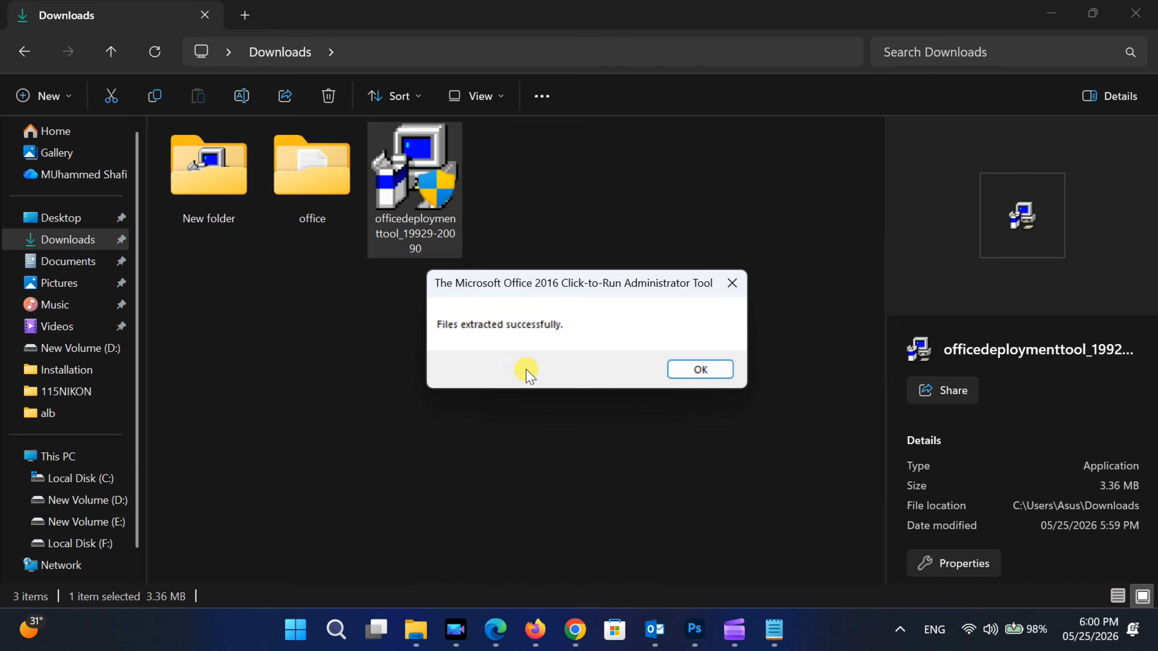
click(688, 370)
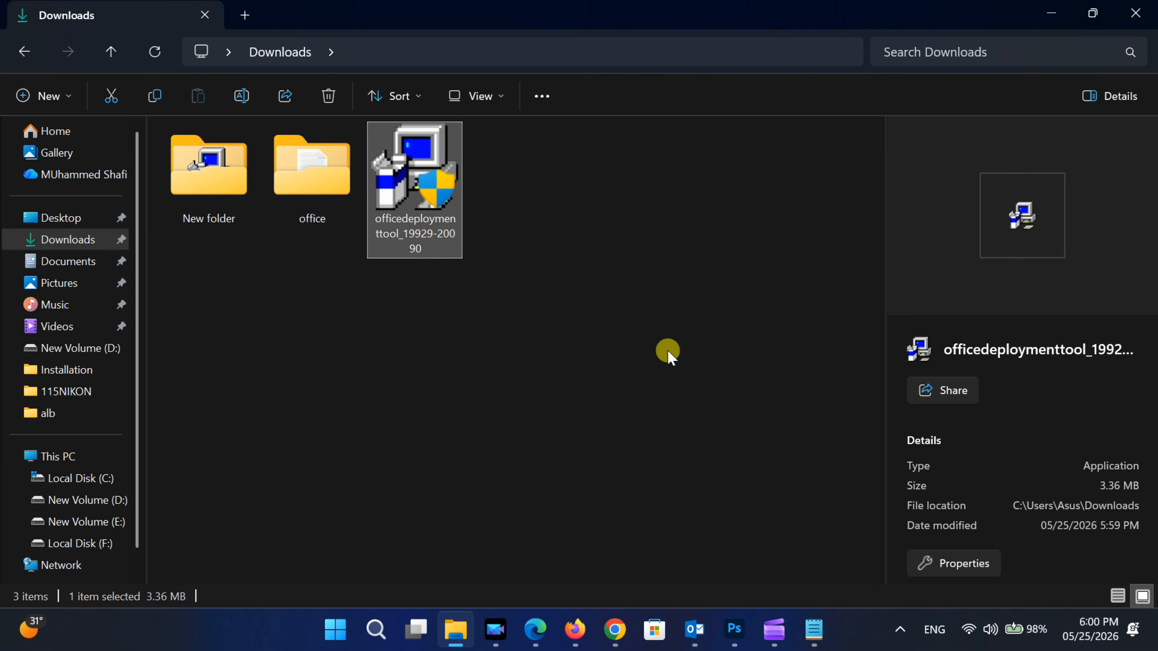
double_click(317, 174)
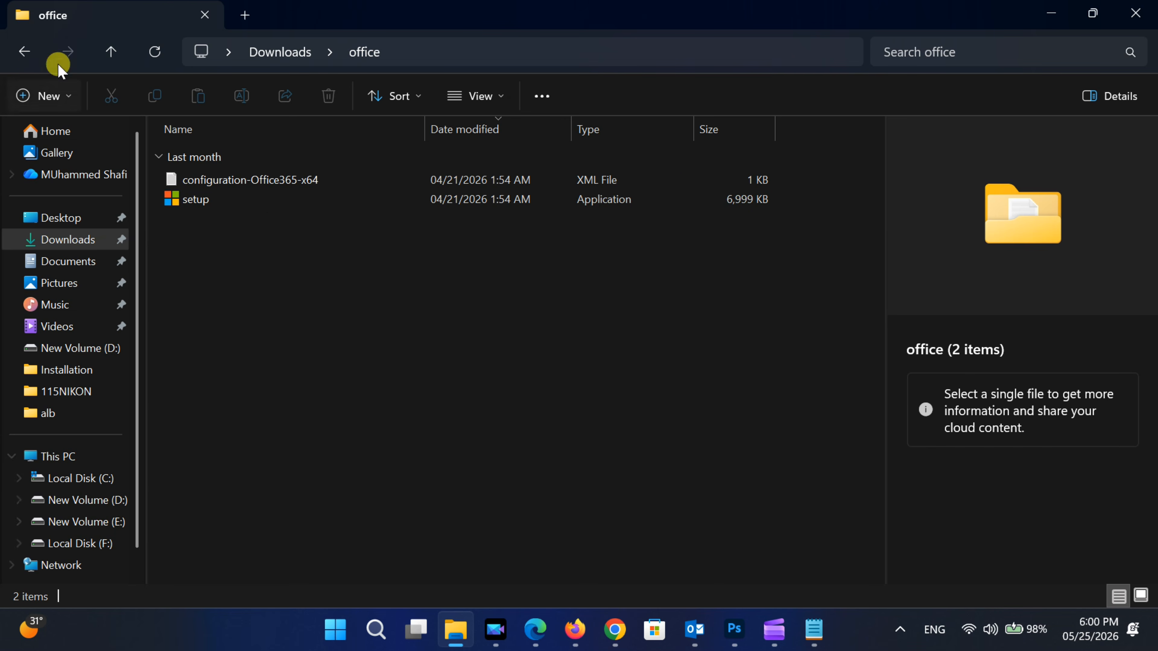
click(24, 52)
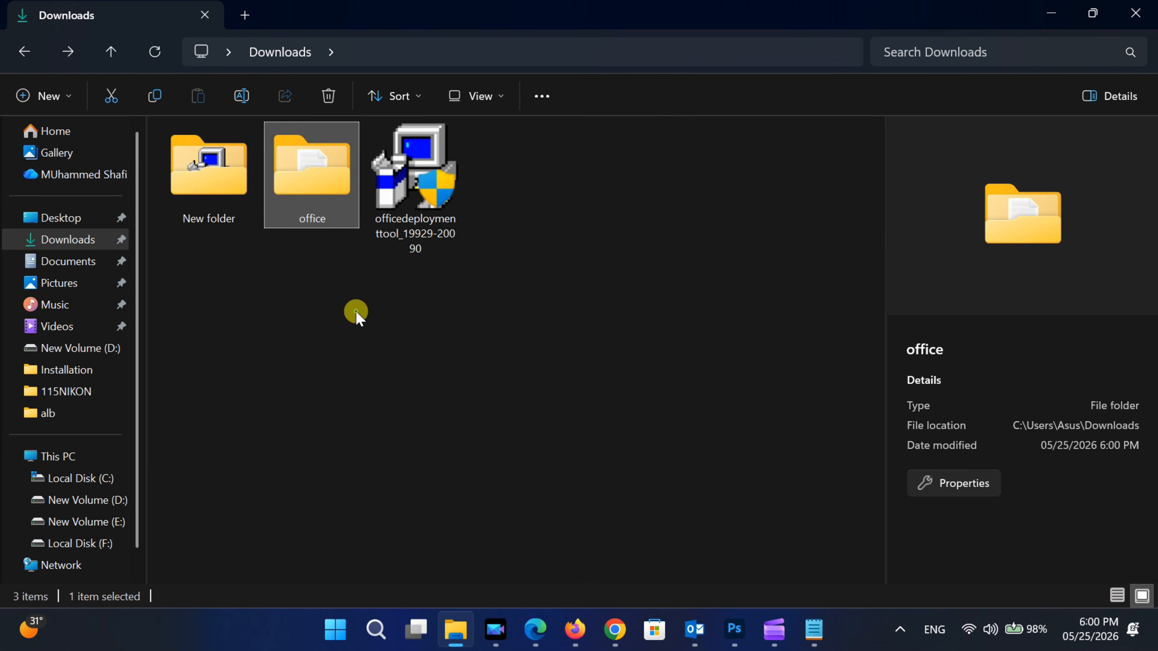
click(1039, 16)
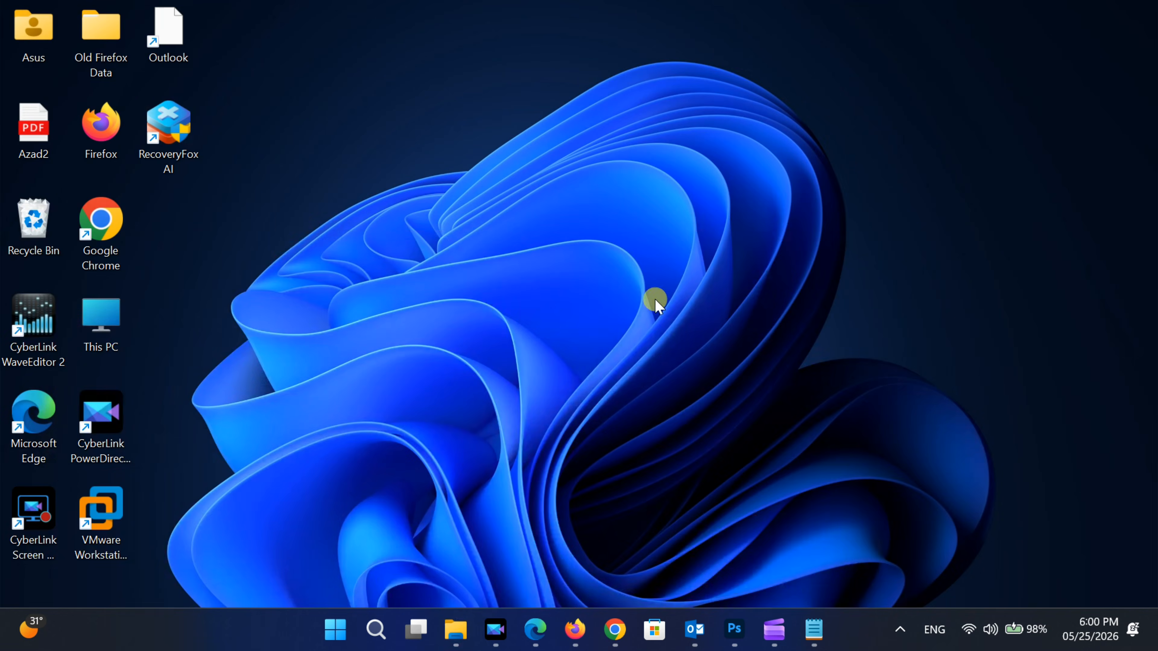
- Switch to the Chrome window with the Office Deployment Tool page and open config.office.com in a new tab
mouse_move(612, 632)
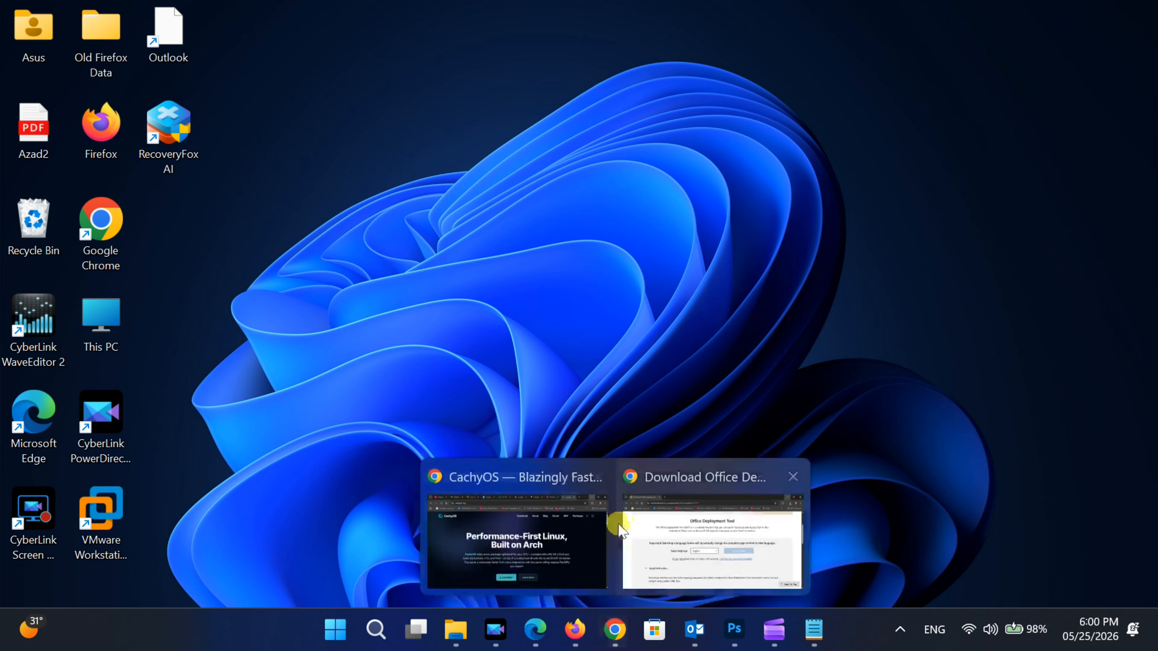
click(685, 465)
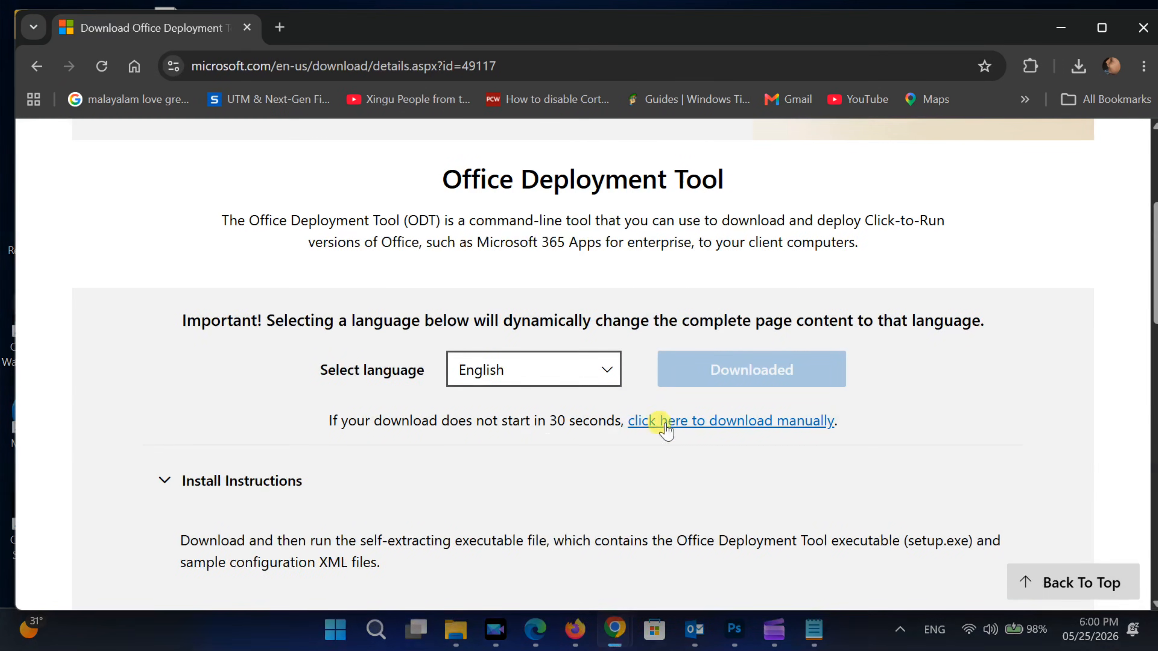
click(280, 27)
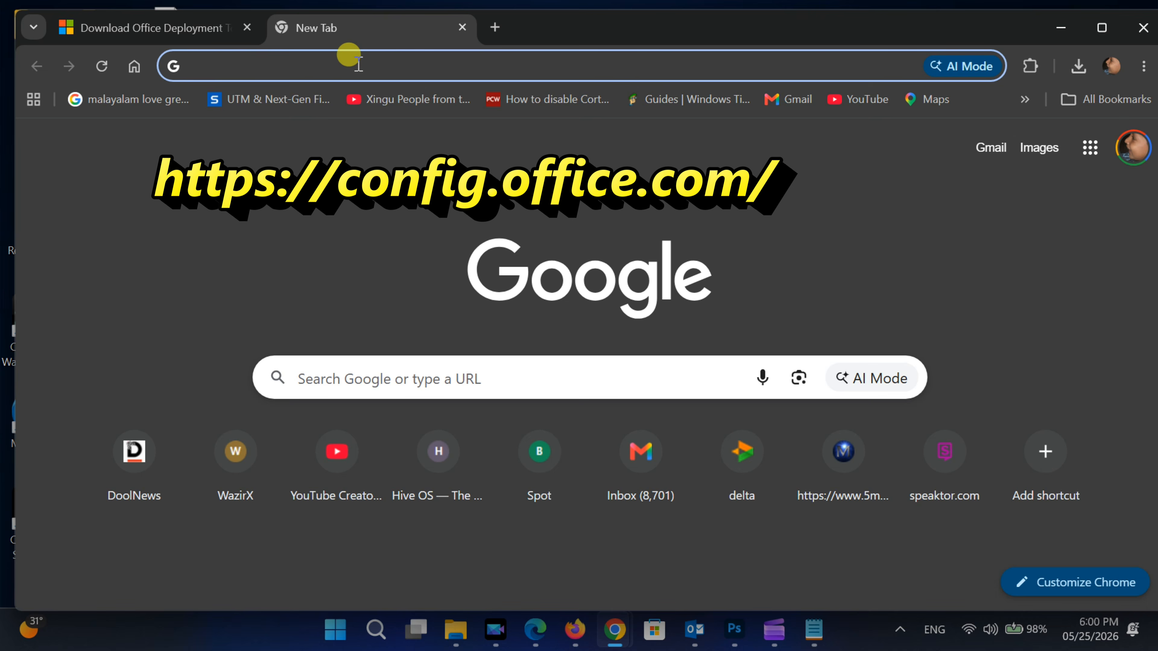
text(co)
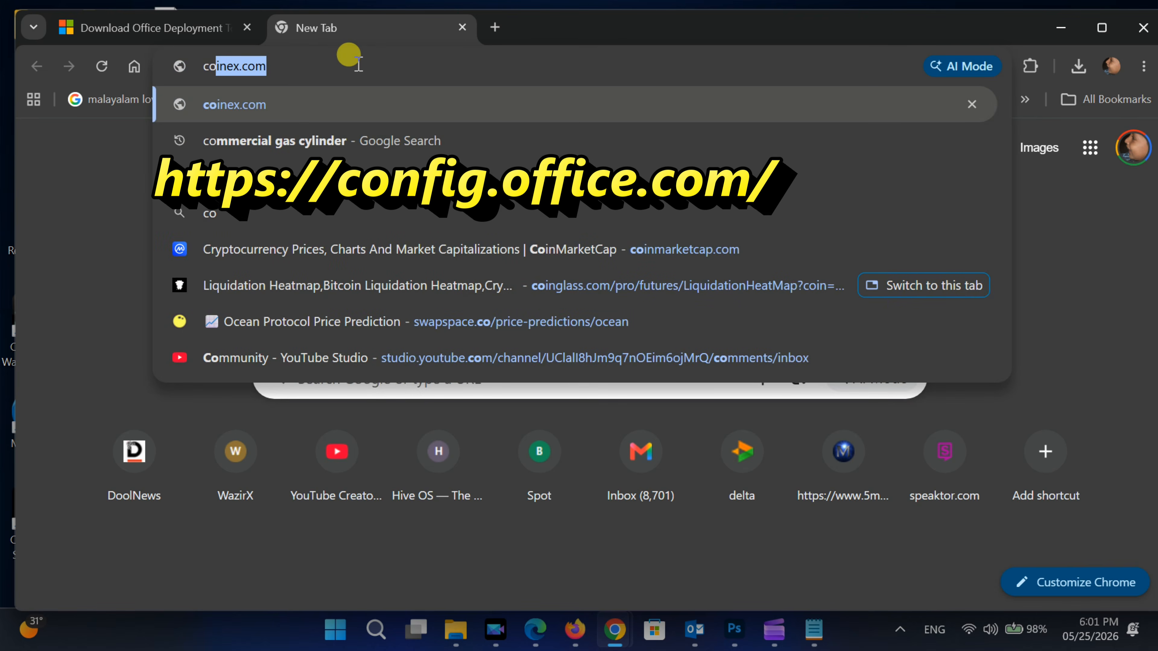
text(nfig.)
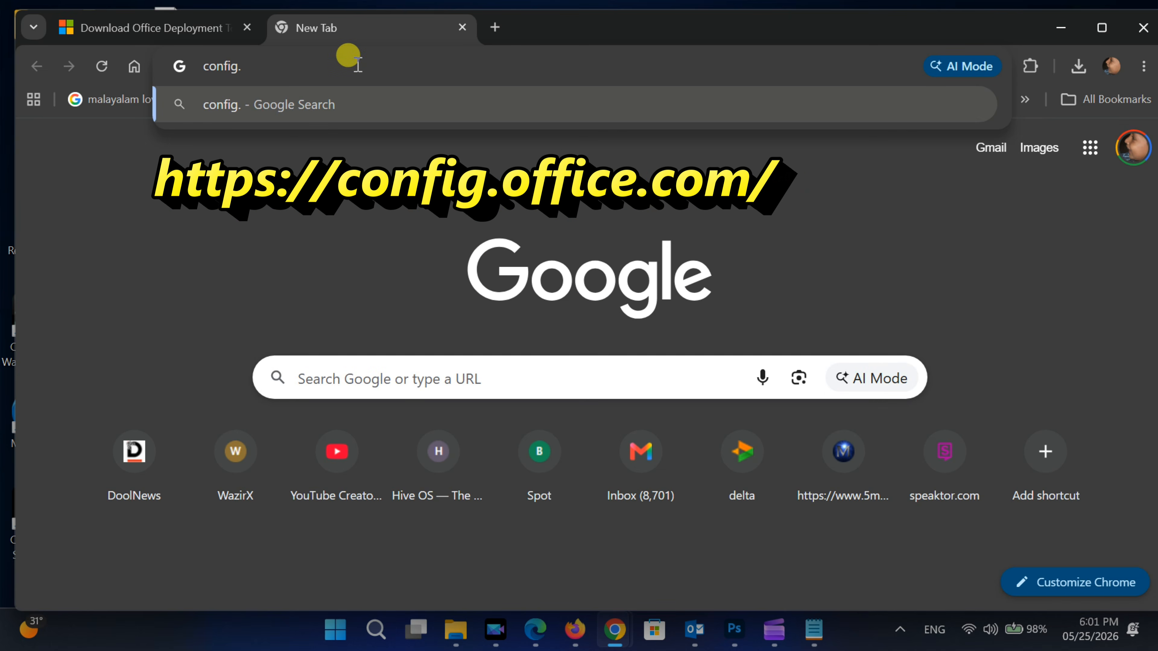
text(office.com)
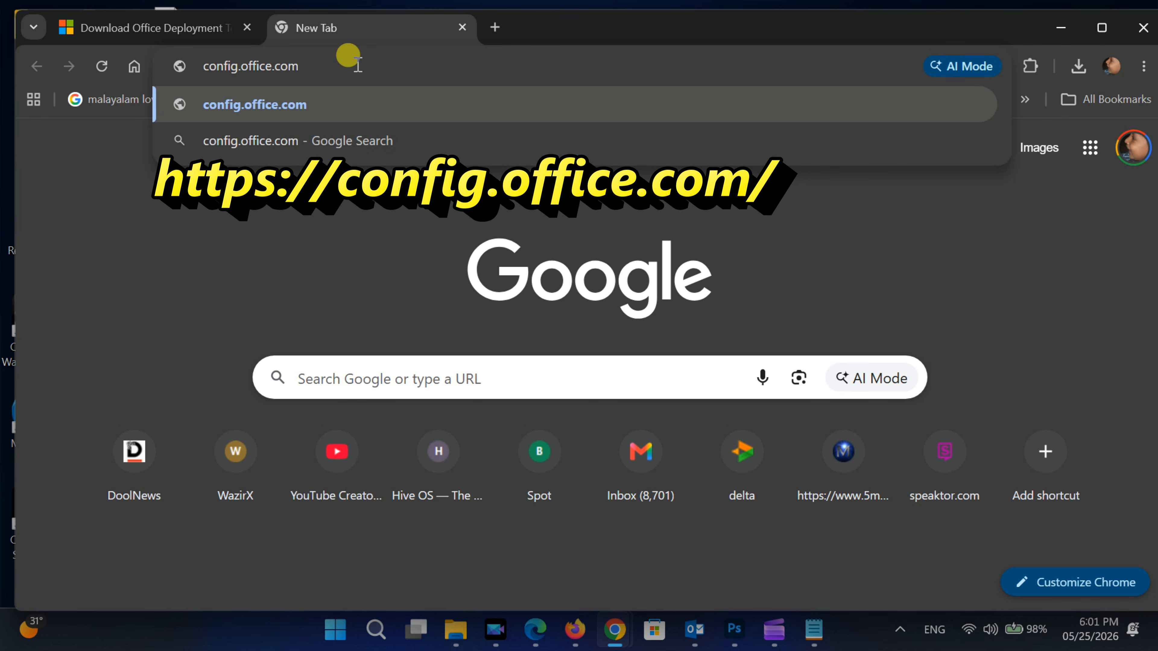
key(Return)
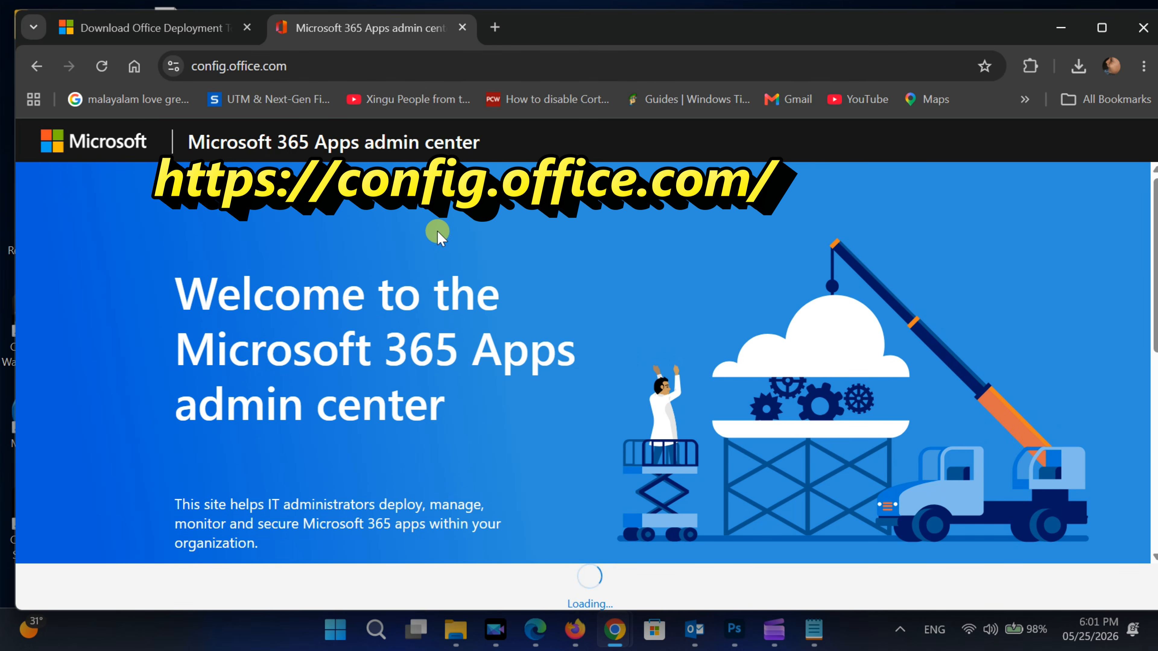
- Start creating a new Office deployment configuration without signing in
scroll(437, 230, down, 5)
scroll(439, 233, down, 3)
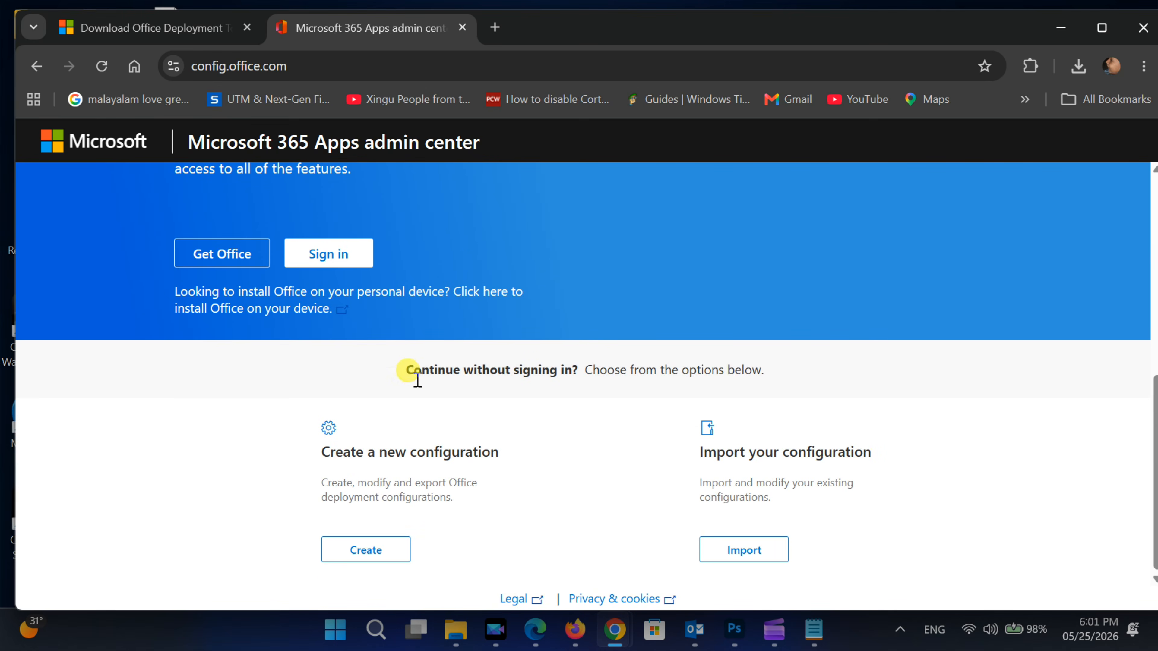
click(367, 551)
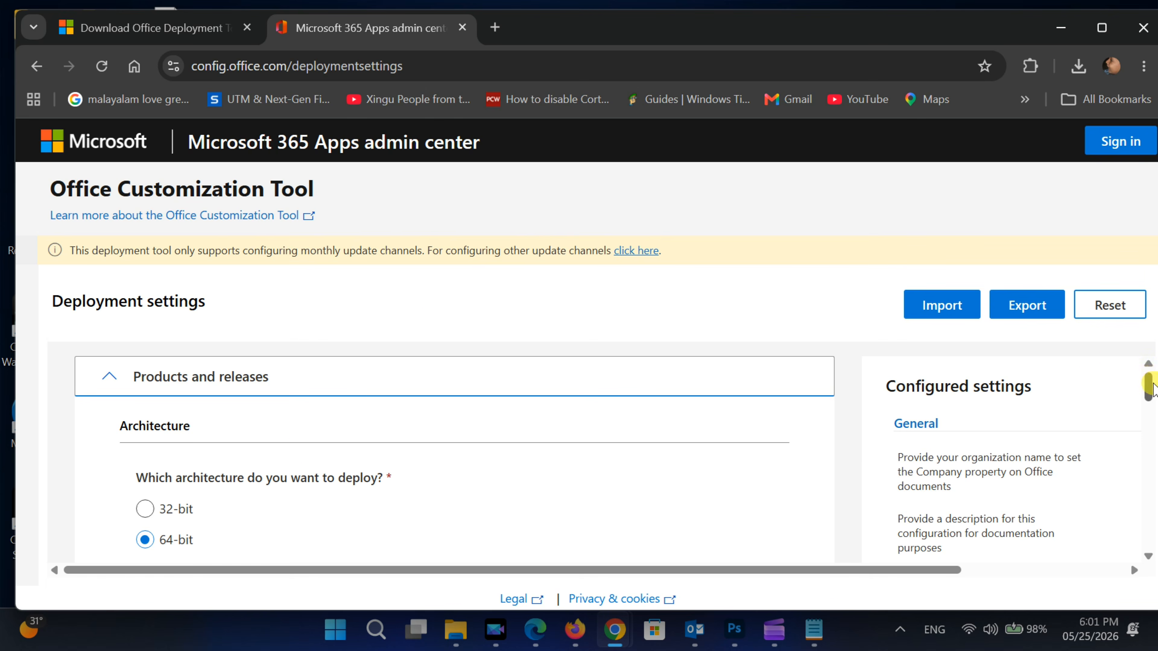
- Maximize the browser window and choose Office LTSC Professional Plus 2024 - Volume License as the Office suite
scroll(1147, 384, down, 1)
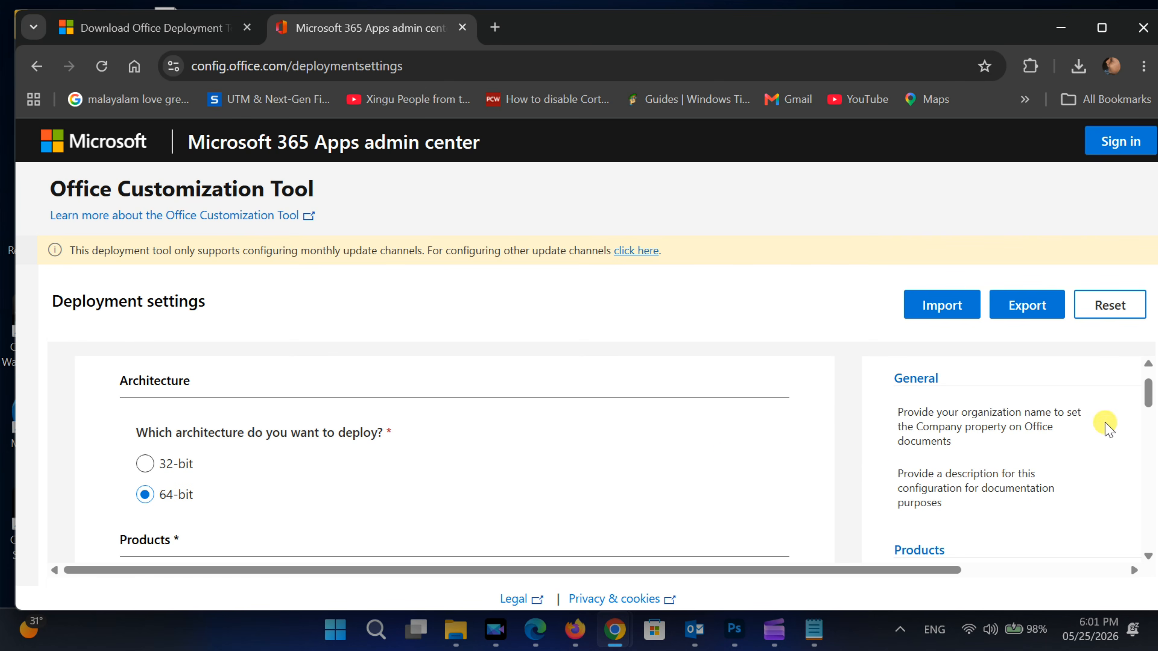
drag(1149, 397, 1149, 415)
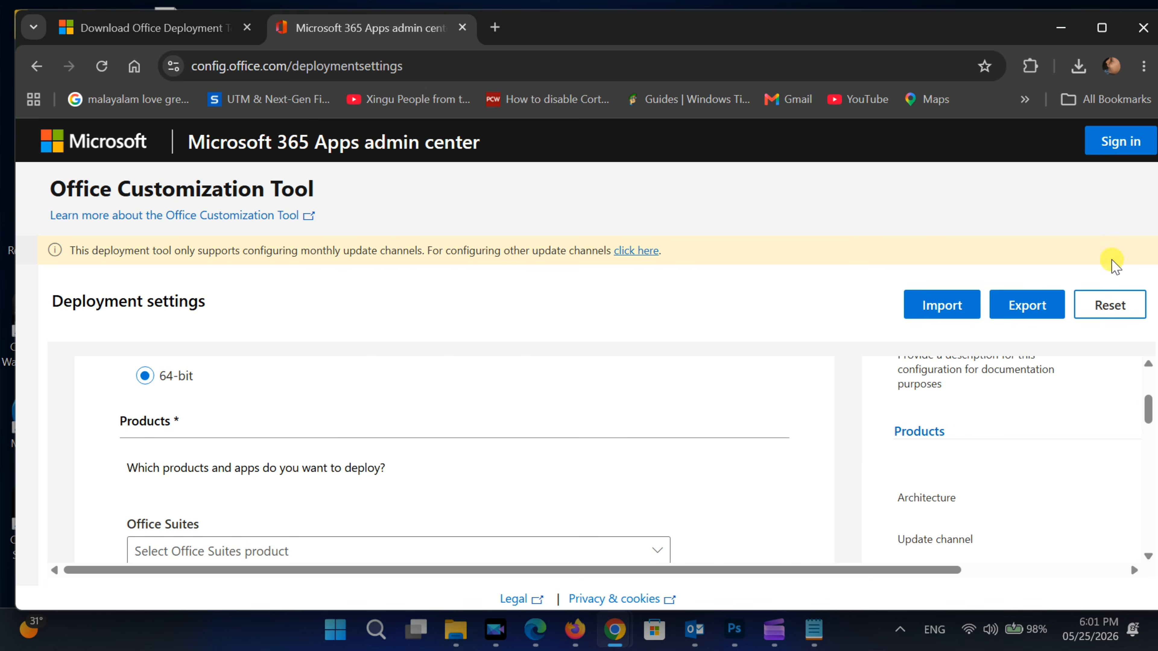
click(1102, 27)
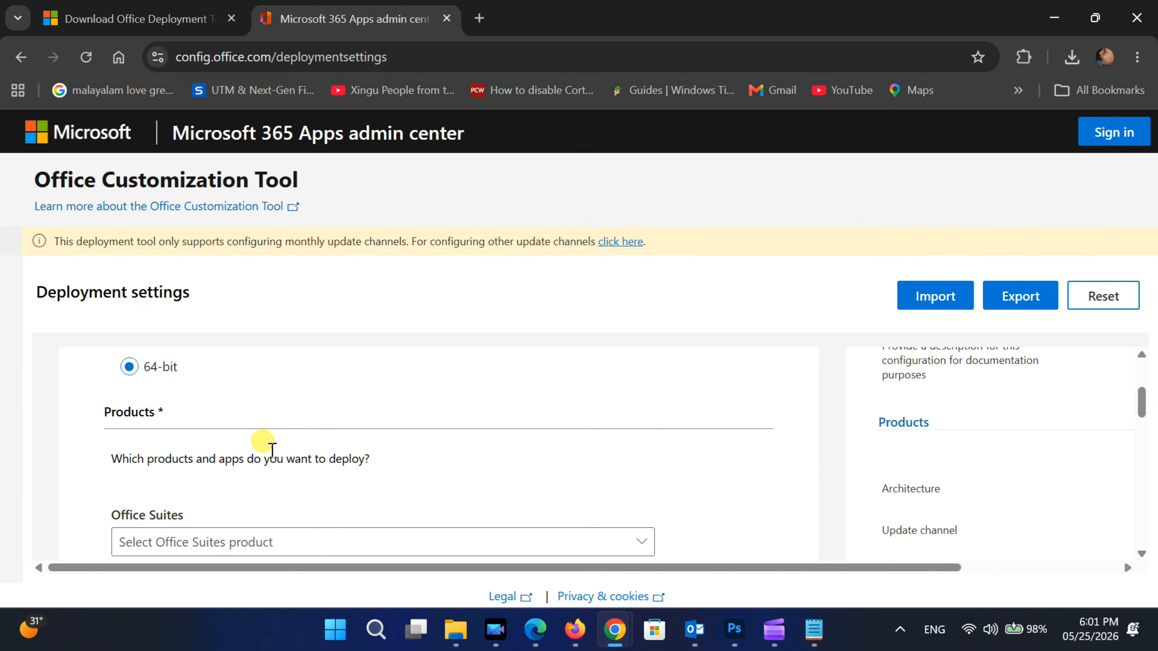
drag(1145, 408, 1148, 422)
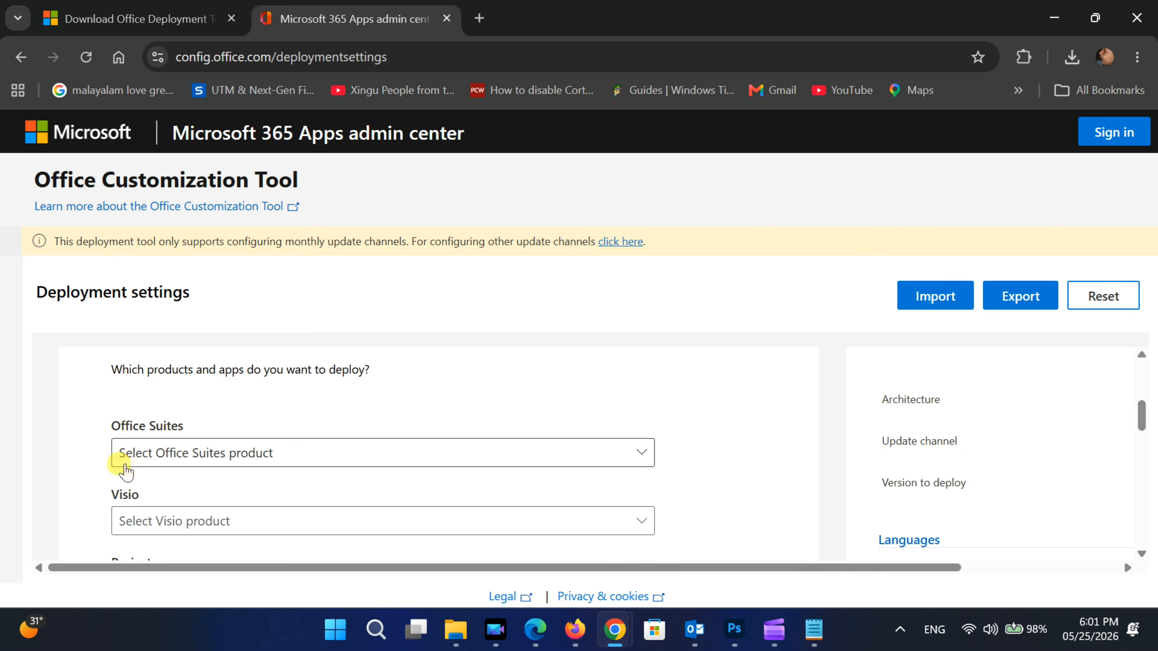
click(204, 454)
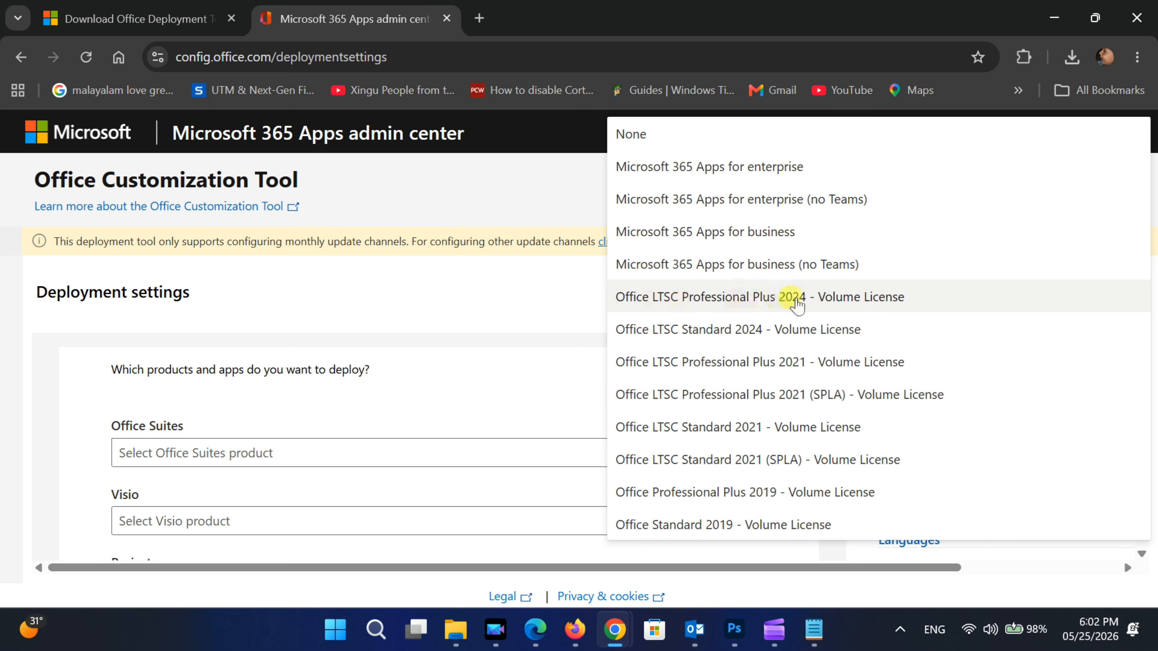
click(758, 299)
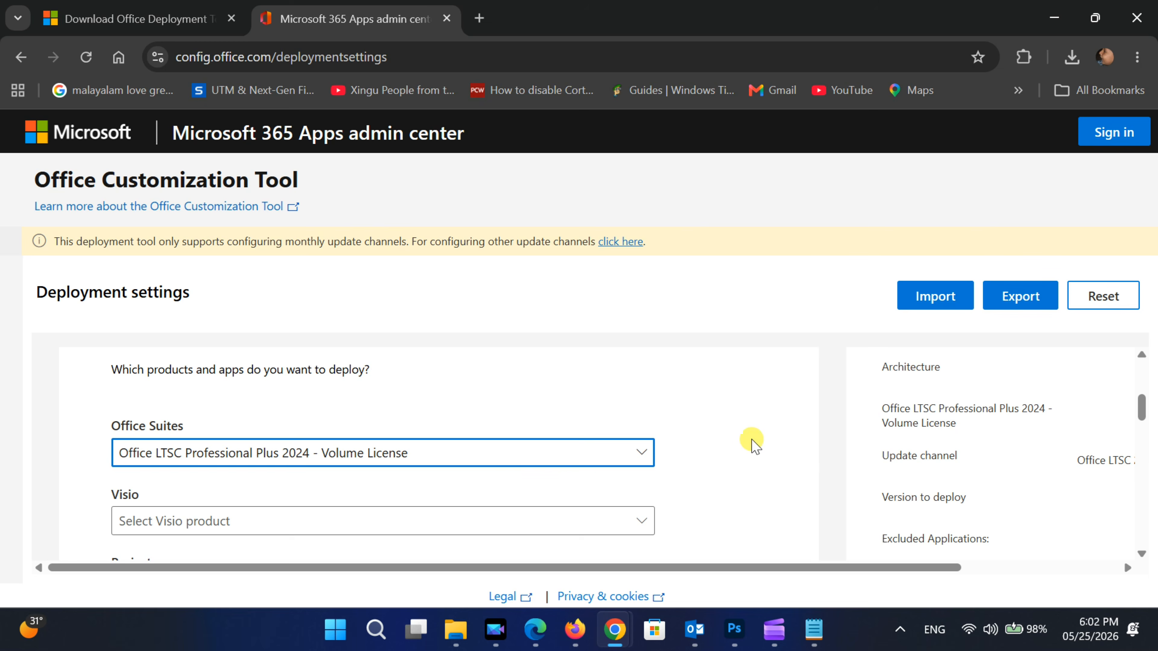
- Choose None for both the Visio and Project products
scroll(746, 445, down, 2)
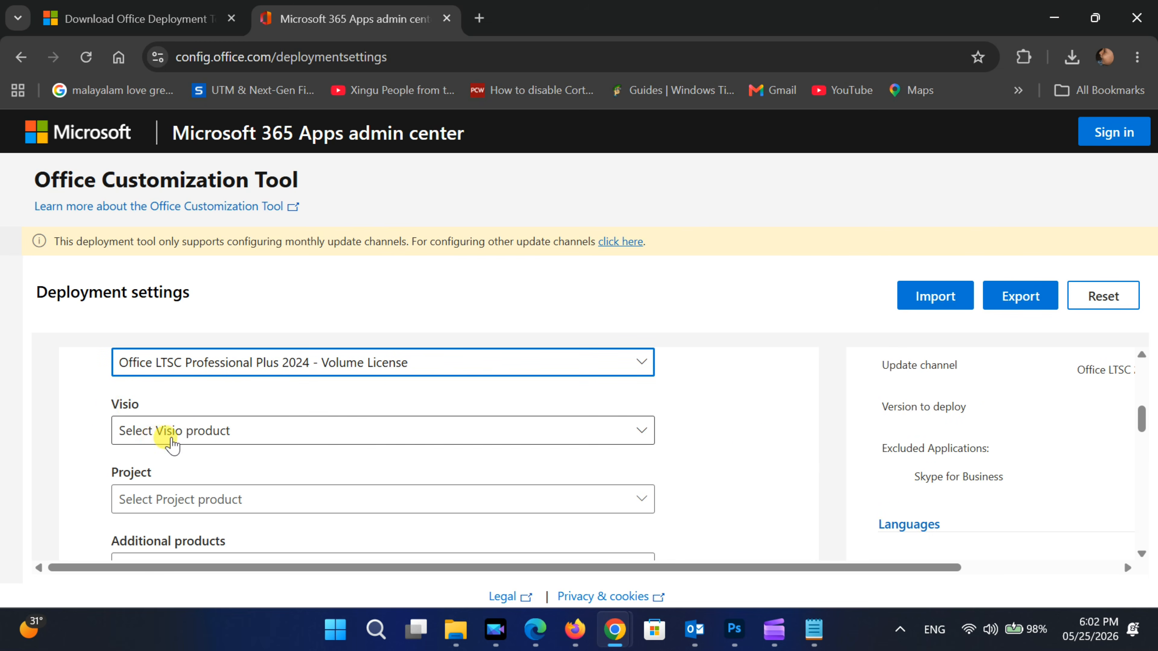
click(195, 439)
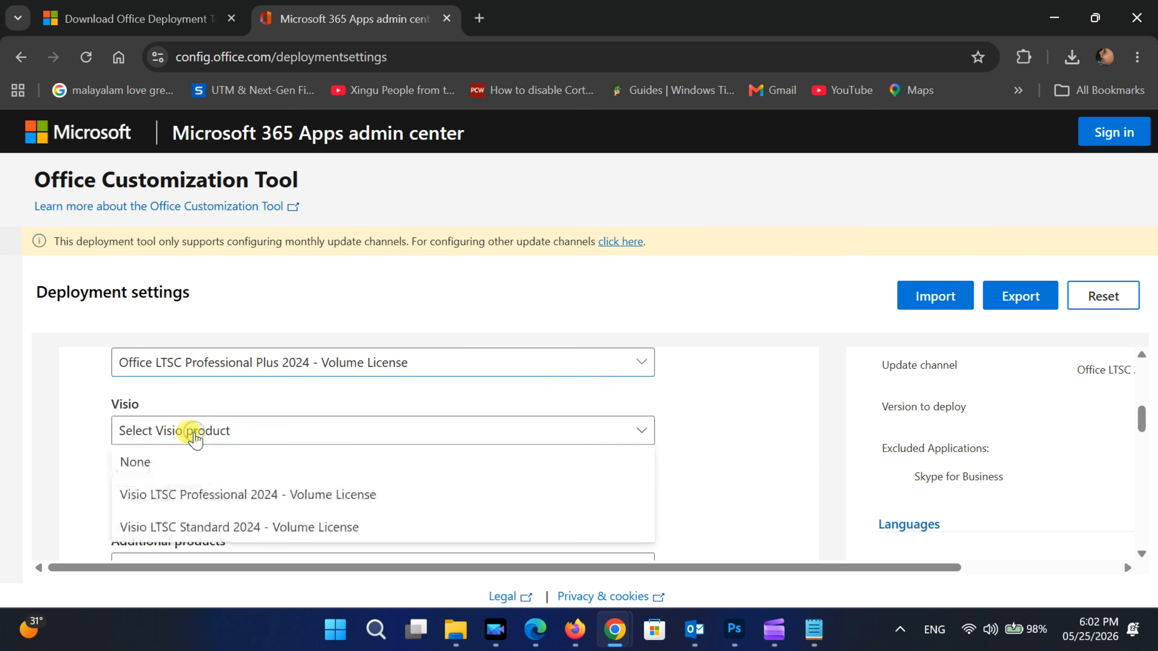
click(135, 463)
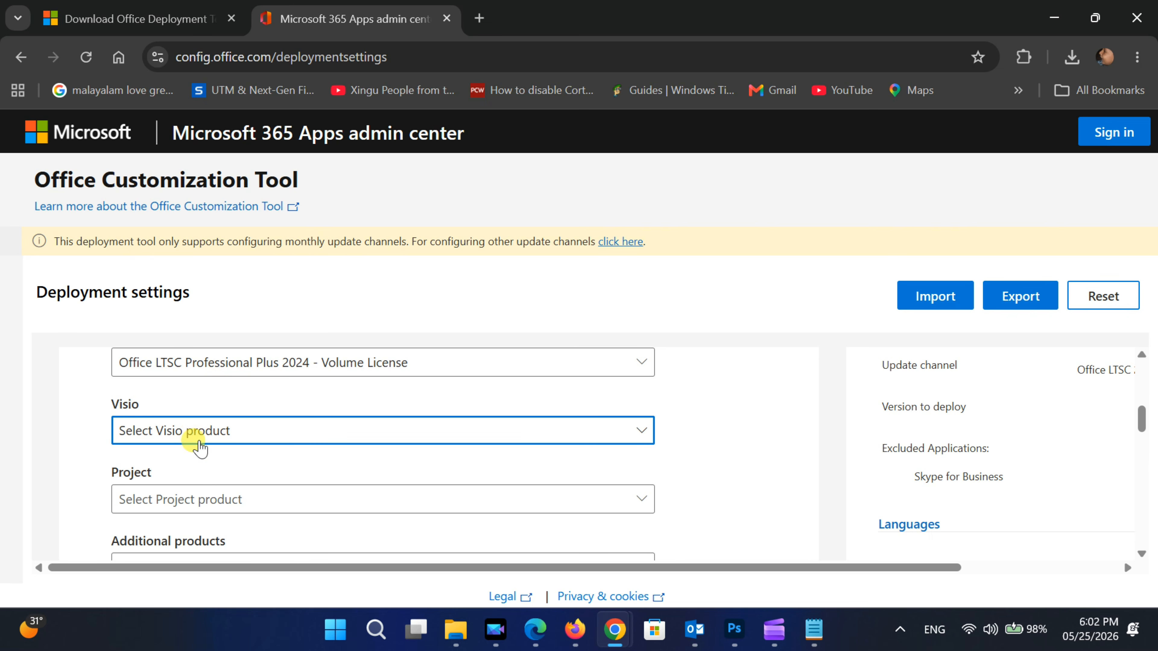
scroll(212, 427, down, 2)
click(212, 426)
click(133, 441)
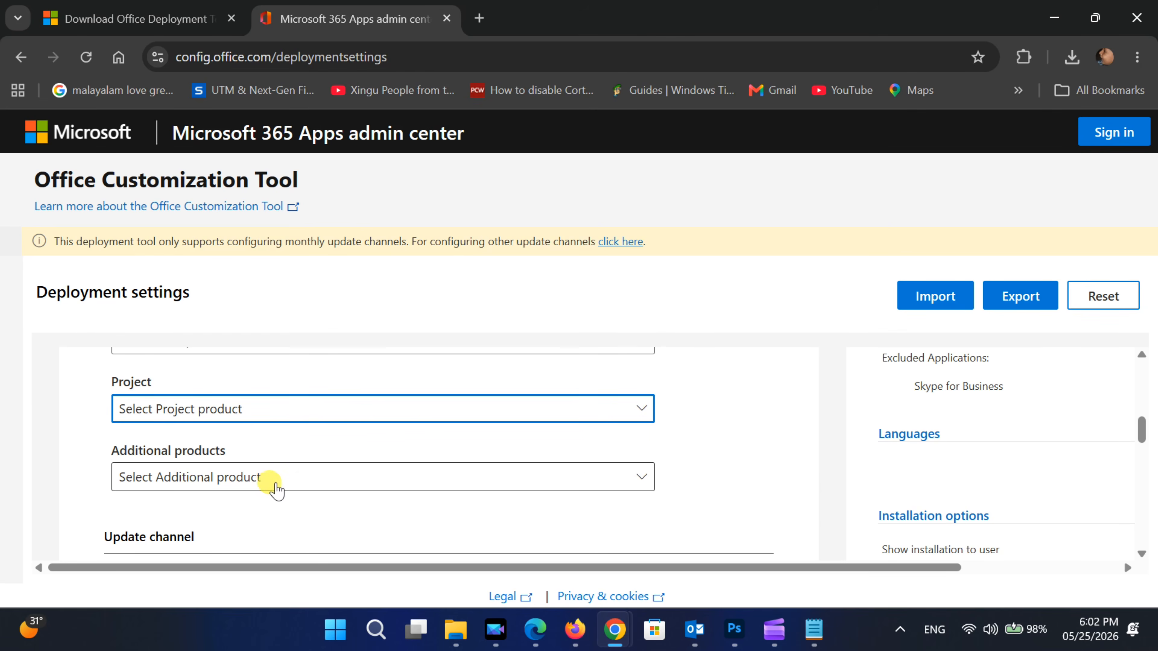
- Exclude OneDrive Desktop, OneNote, Outlook (classic) and Publisher from the apps being deployed
scroll(276, 493, down, 2)
scroll(285, 424, down, 2)
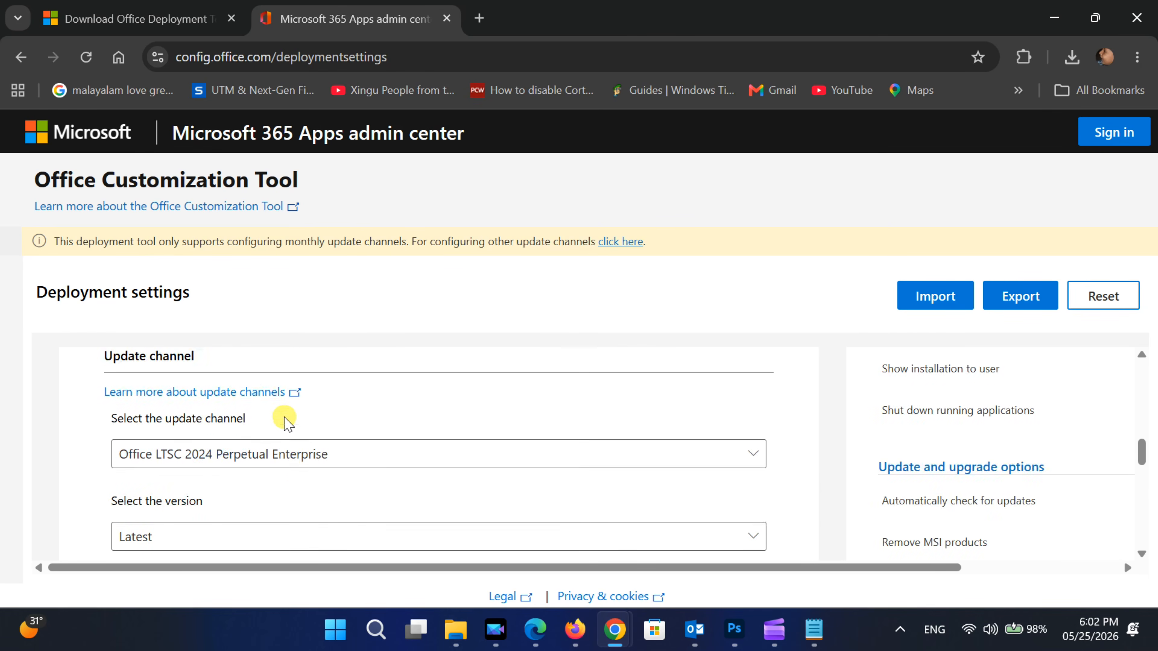
scroll(294, 469, down, 2)
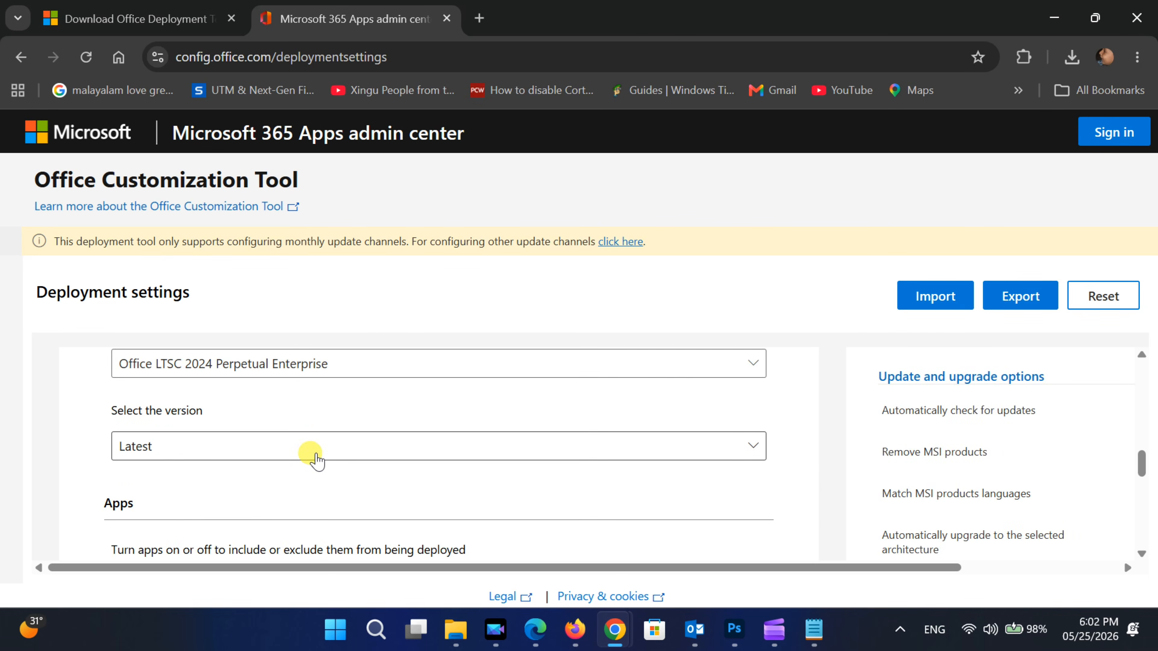
scroll(312, 460, down, 4)
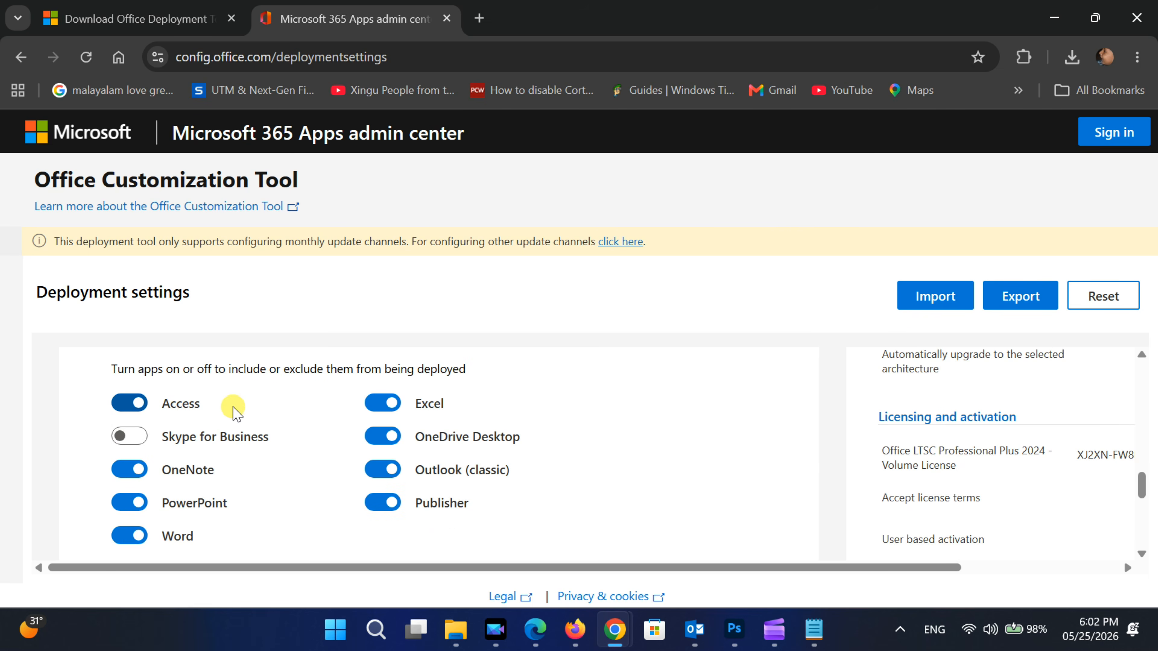
click(371, 441)
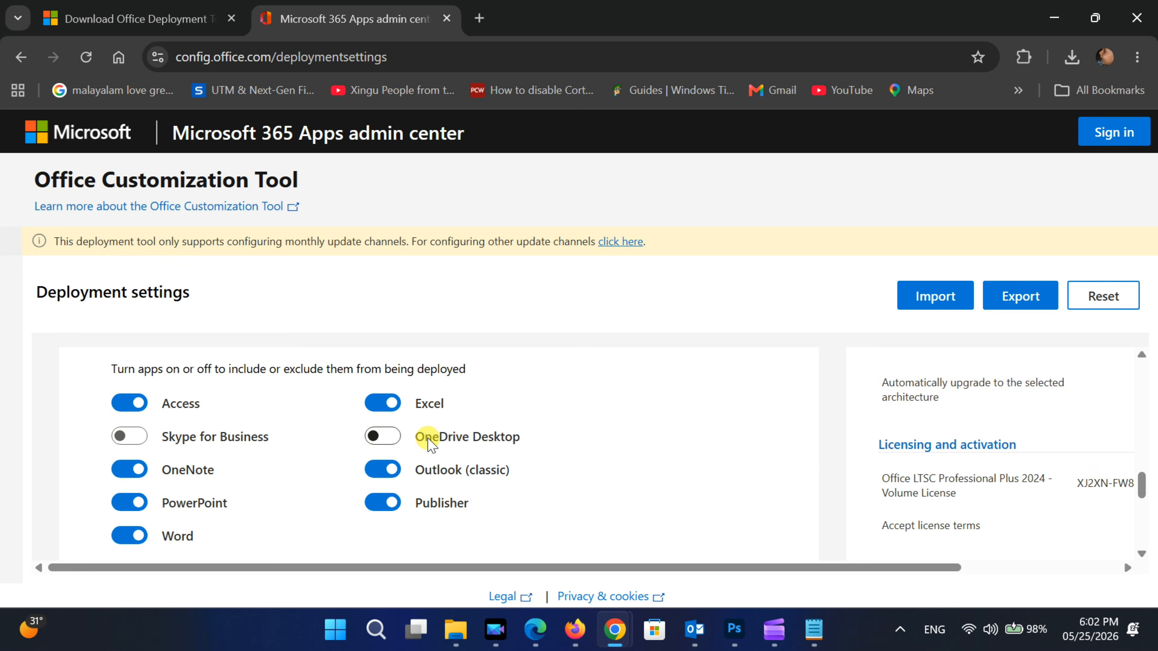
click(127, 471)
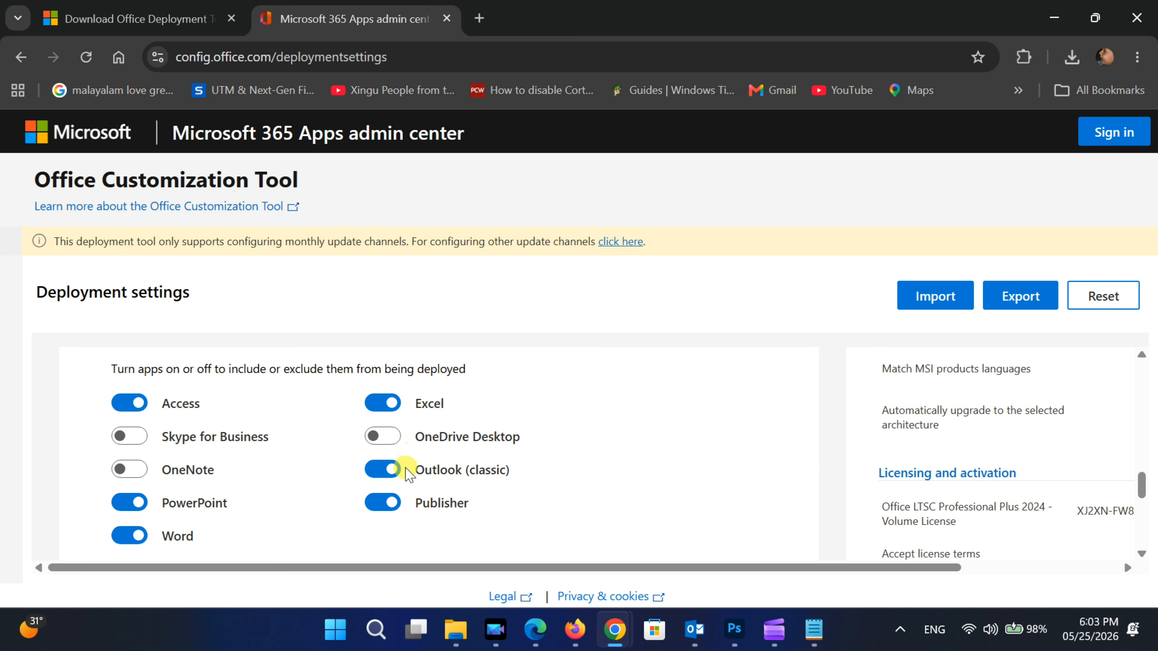
click(372, 470)
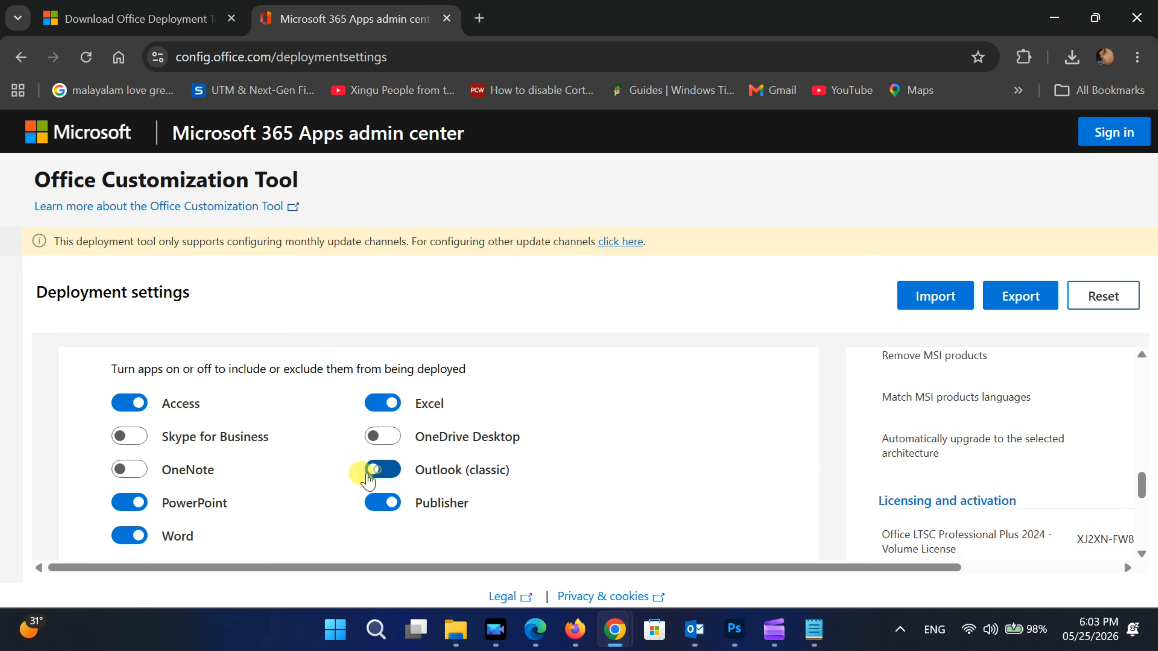
click(372, 503)
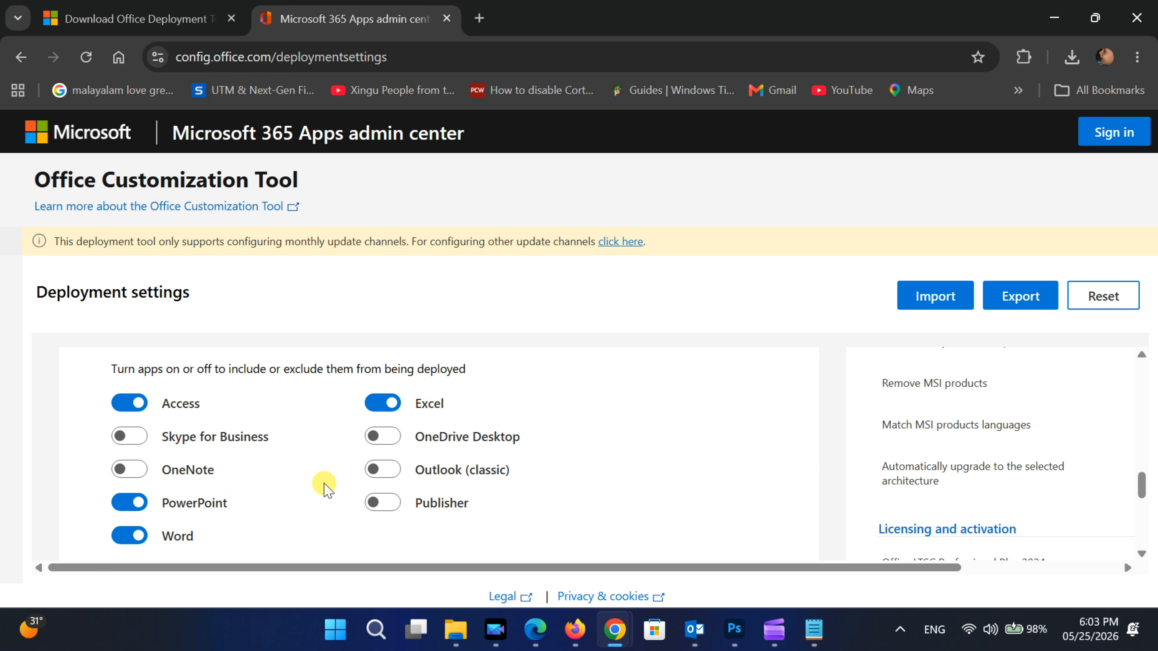
- Continue to the language settings and set the primary language to English (United States)
scroll(321, 484, down, 4)
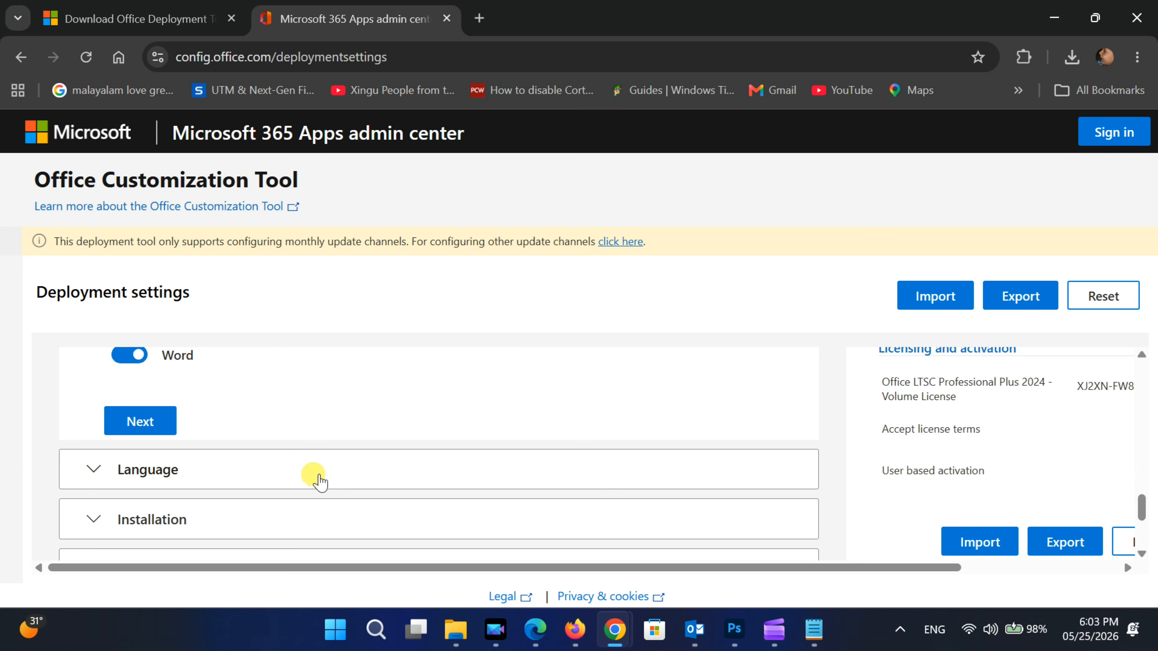
click(127, 419)
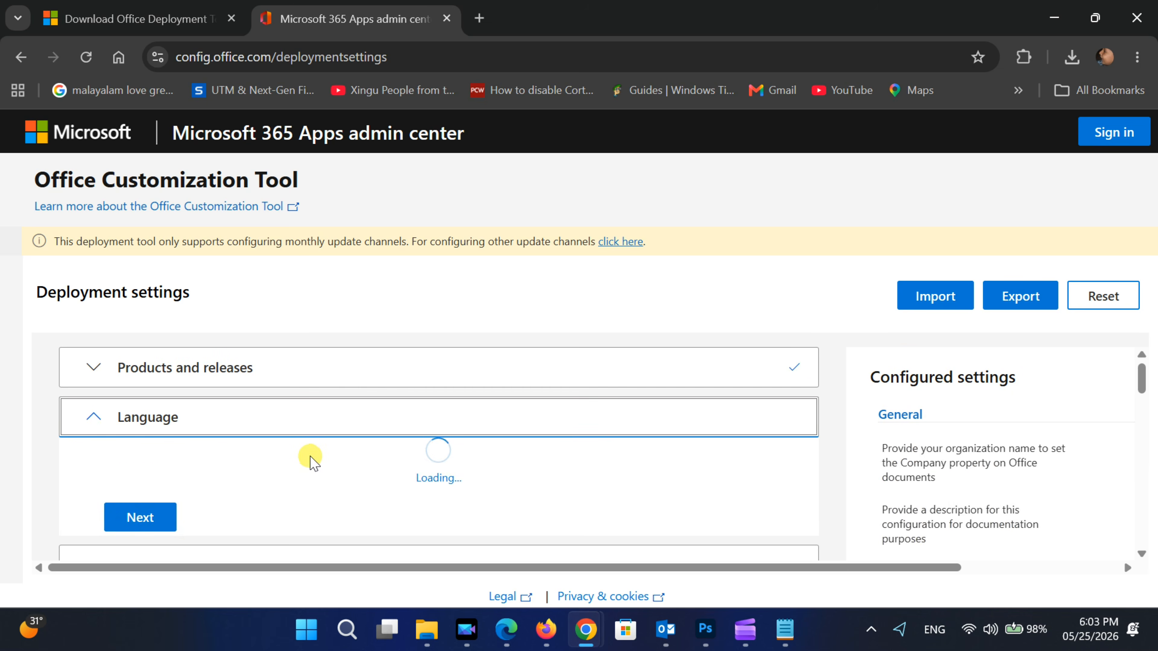
scroll(310, 459, down, 4)
scroll(308, 454, up, 1)
scroll(308, 454, up, 1)
click(218, 467)
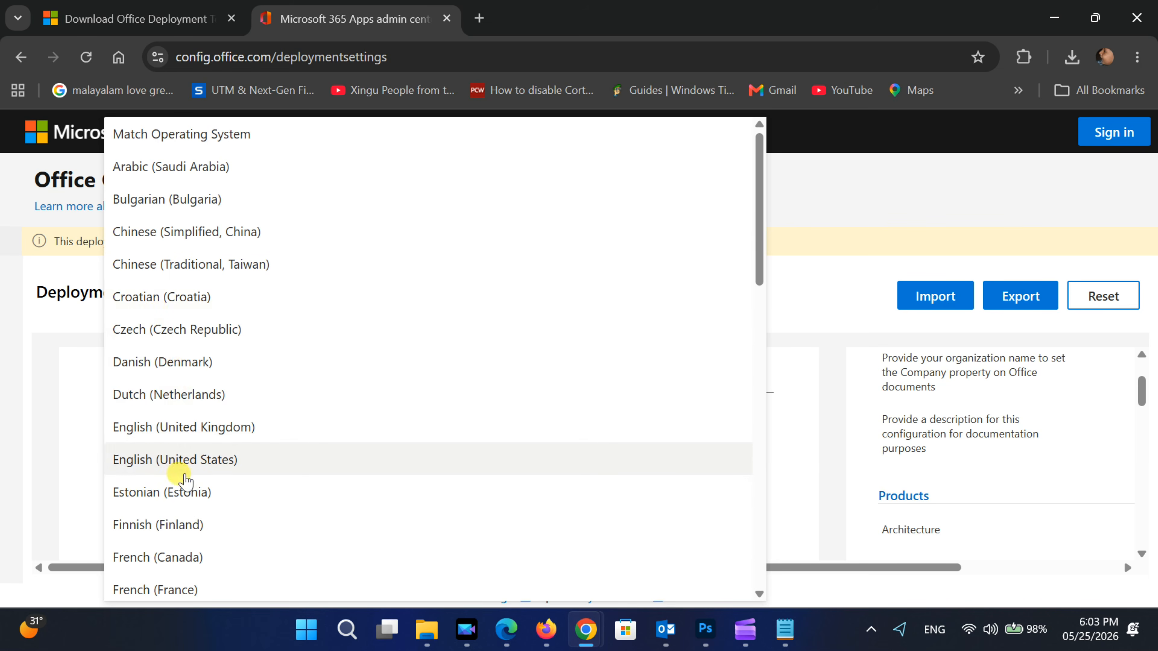
click(157, 460)
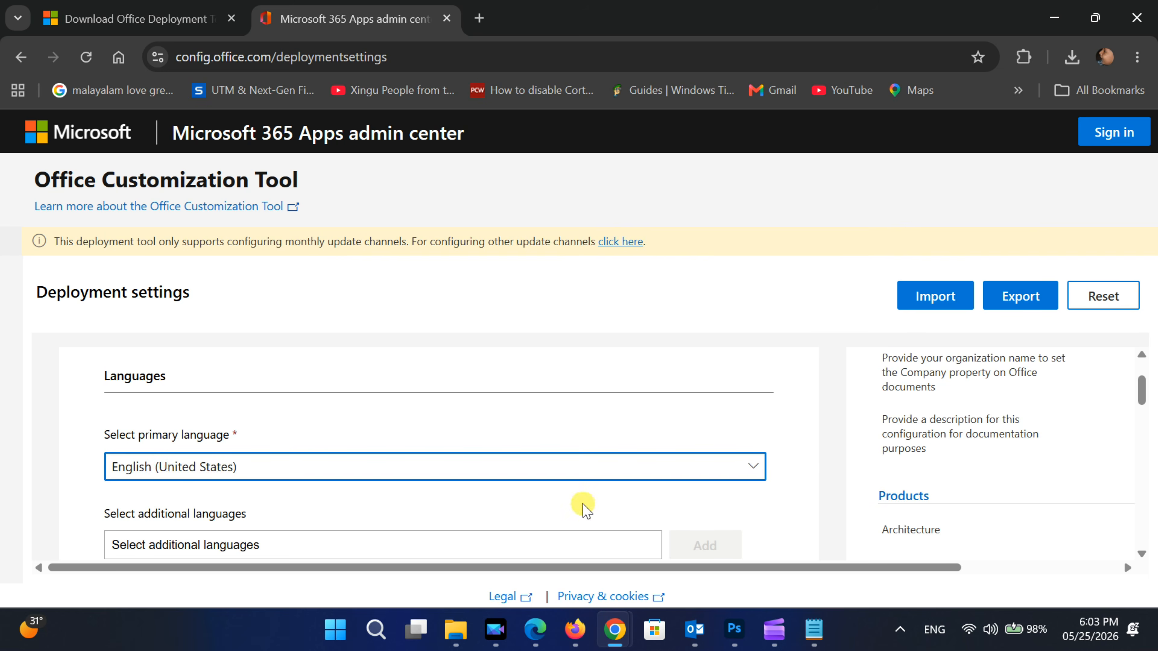
- Expand the additional languages list and filter it to show only Full languages
scroll(581, 501, down, 2)
click(221, 466)
scroll(318, 462, down, 2)
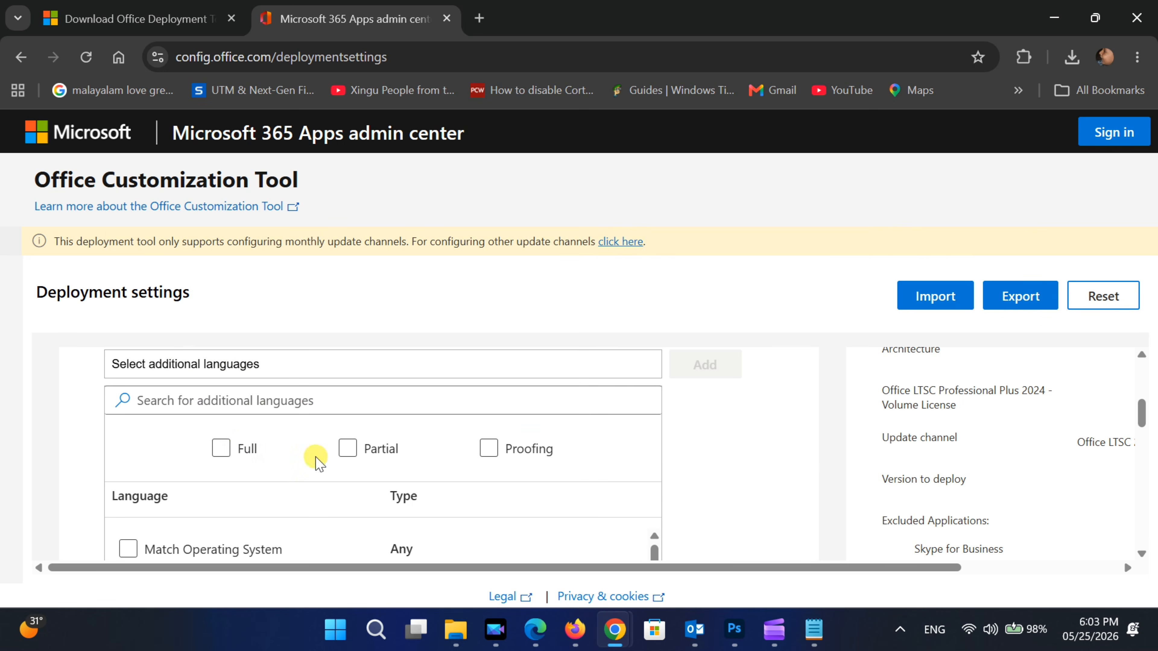
click(220, 448)
scroll(438, 473, down, 2)
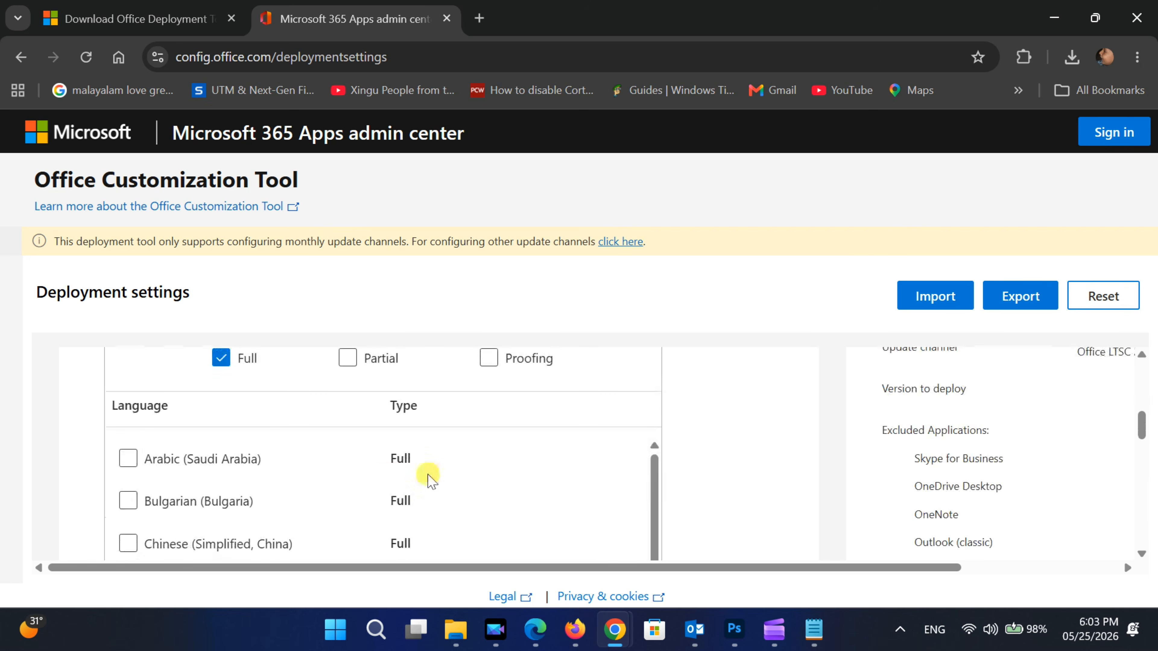
- Browse the Full language list and select Arabic (Saudi Arabia) as an additional language
scroll(292, 474, down, 10)
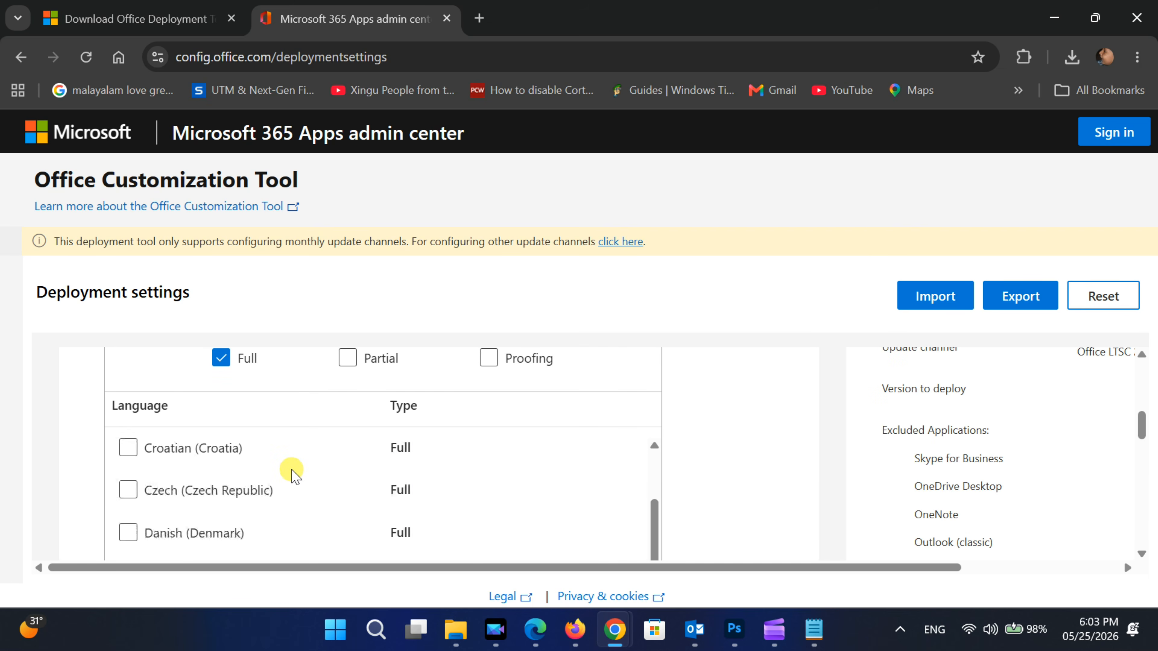
scroll(292, 474, down, 15)
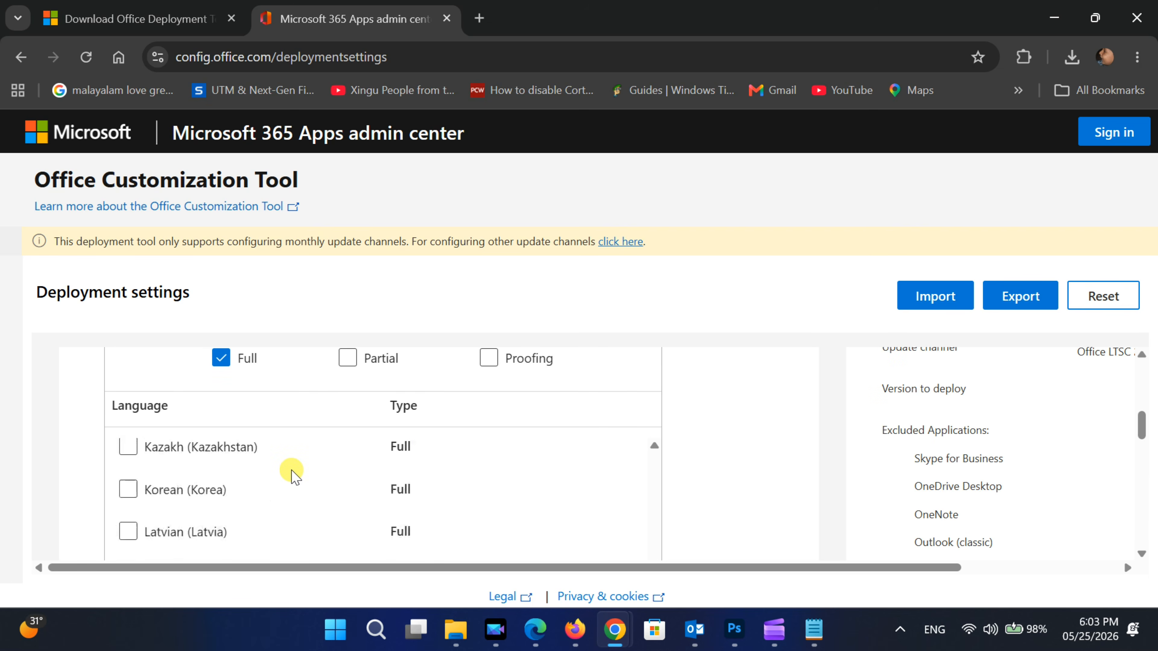
scroll(292, 477, up, 5)
scroll(292, 476, up, 10)
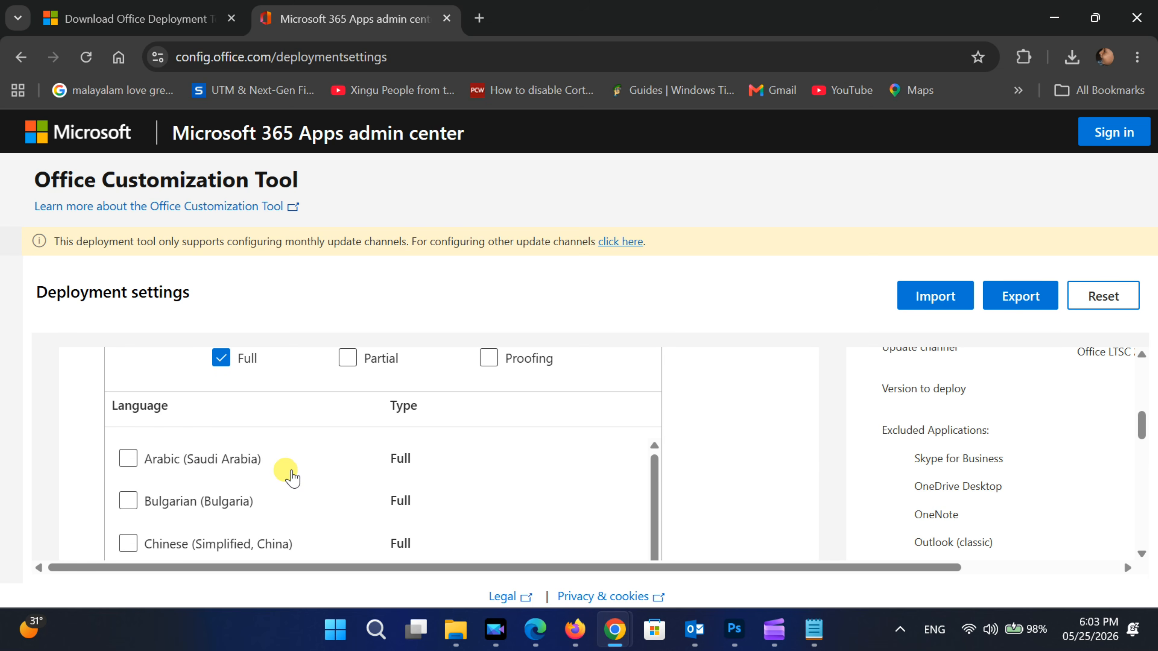
click(129, 458)
scroll(788, 419, down, 5)
scroll(766, 393, up, 4)
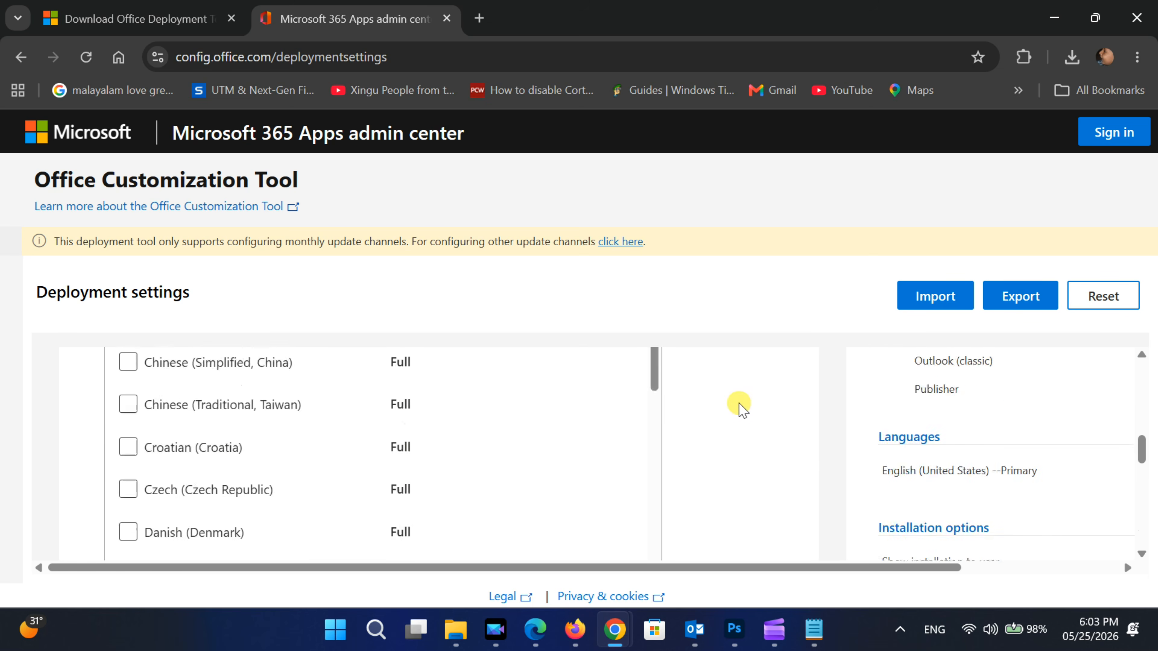
- Start exporting the configuration and choose Office Open XML formats as the default file format
click(1018, 305)
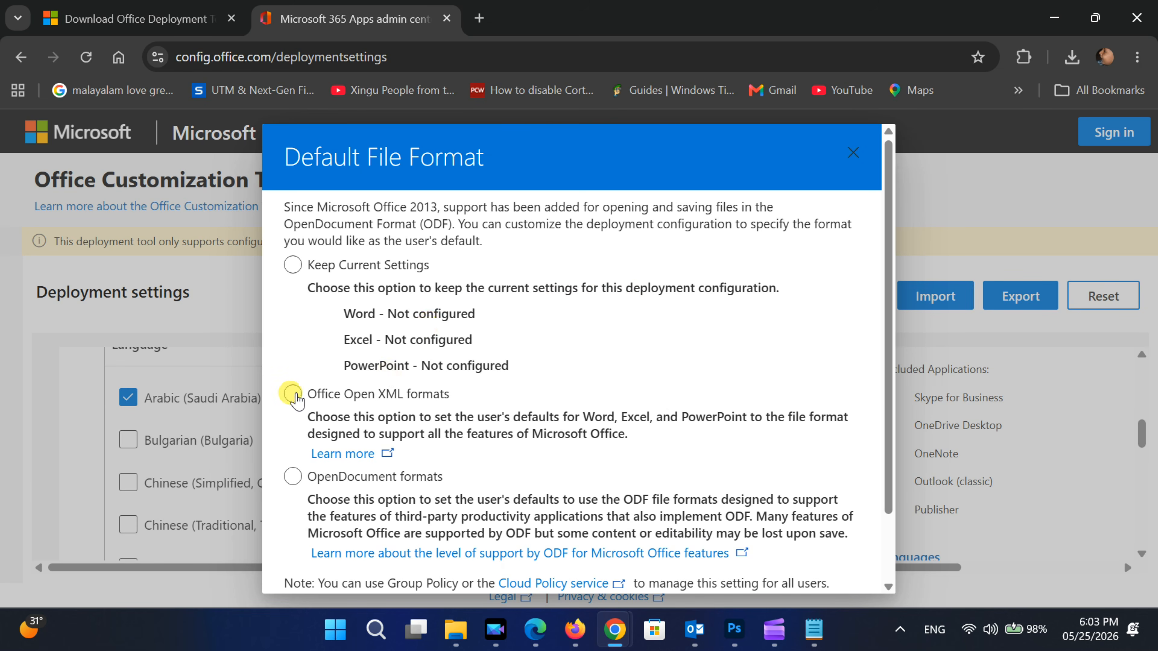
click(294, 395)
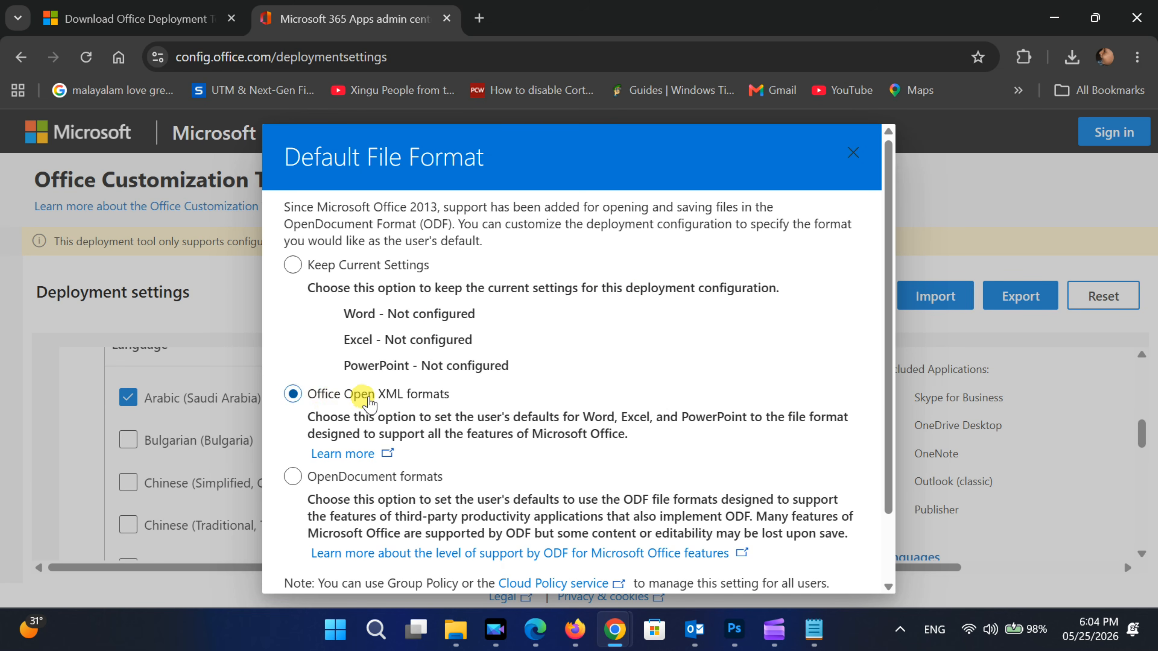
scroll(683, 428, down, 2)
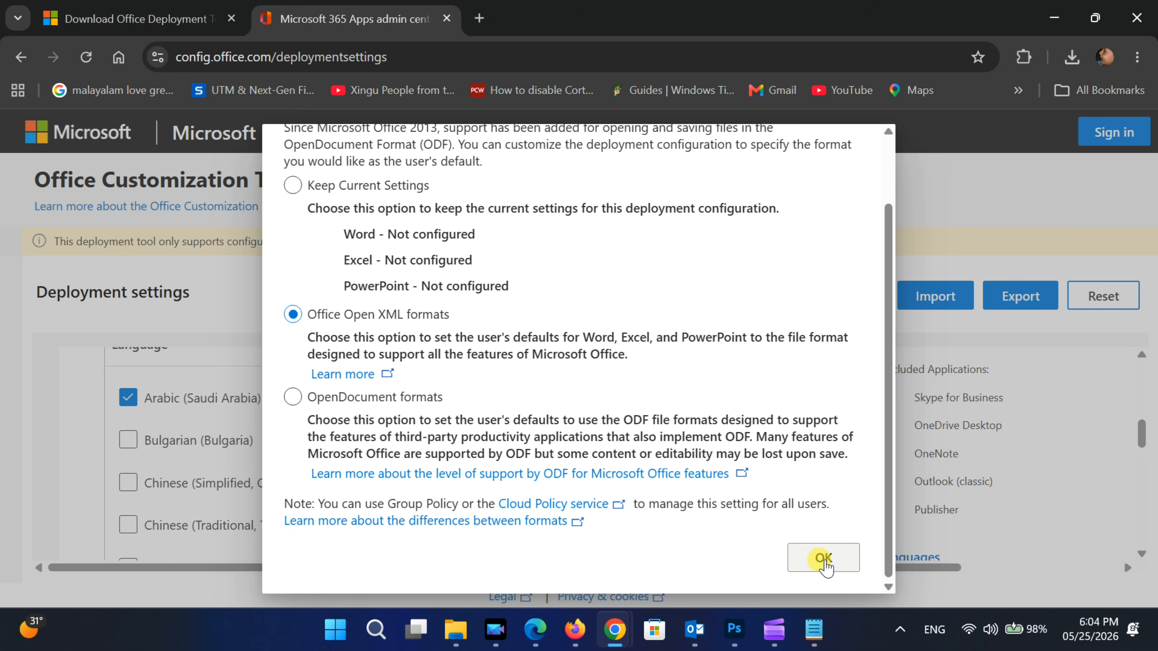
click(824, 562)
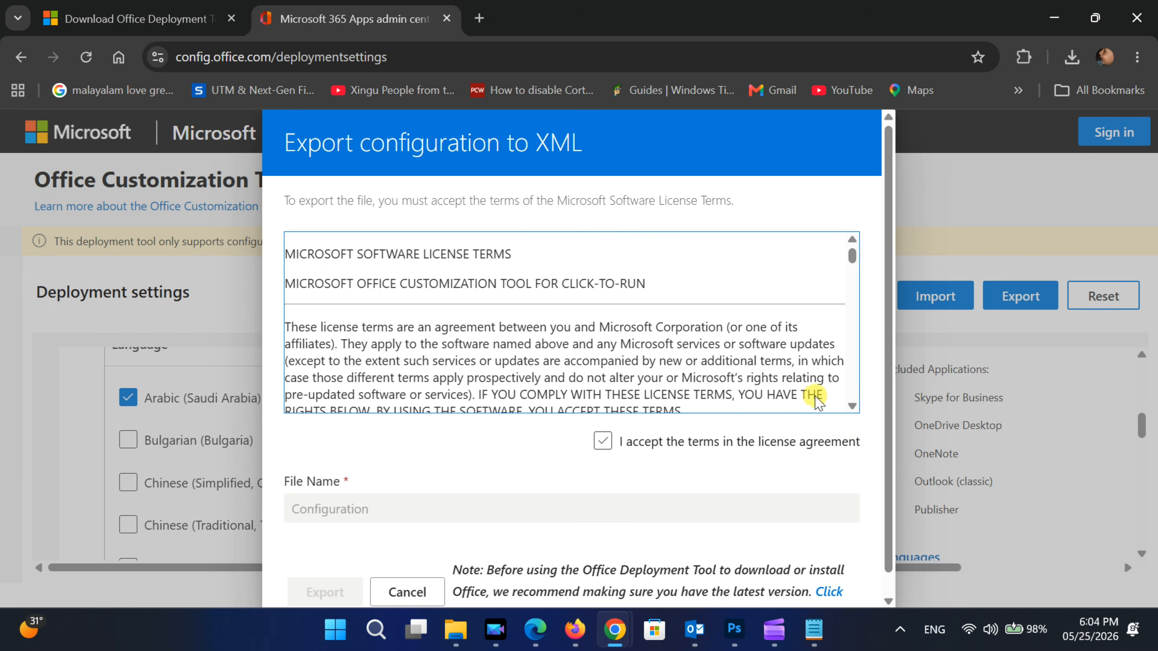
- Accept the license agreement terms and export the XML file with the name Configuration
scroll(795, 441, down, 1)
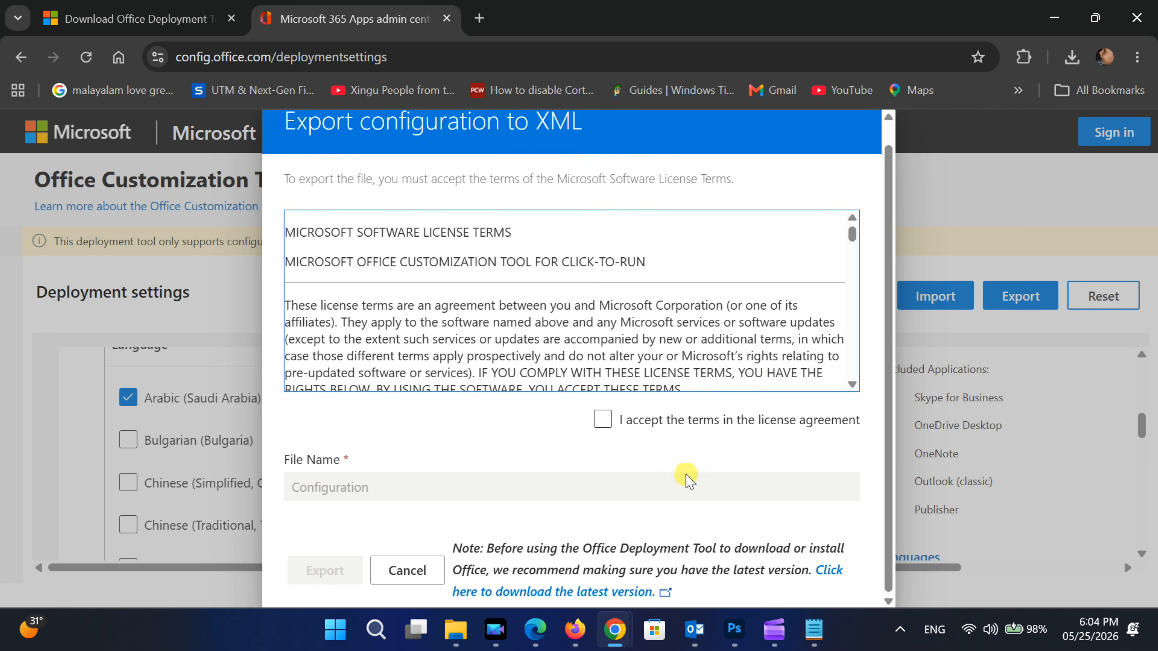
click(602, 420)
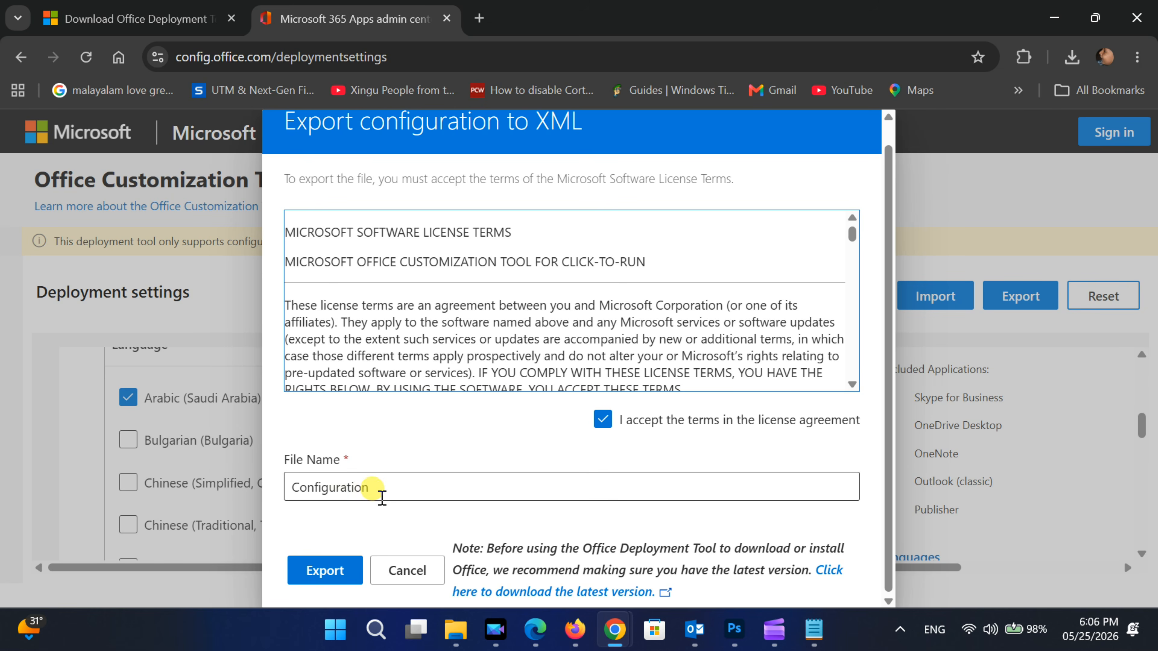
click(324, 571)
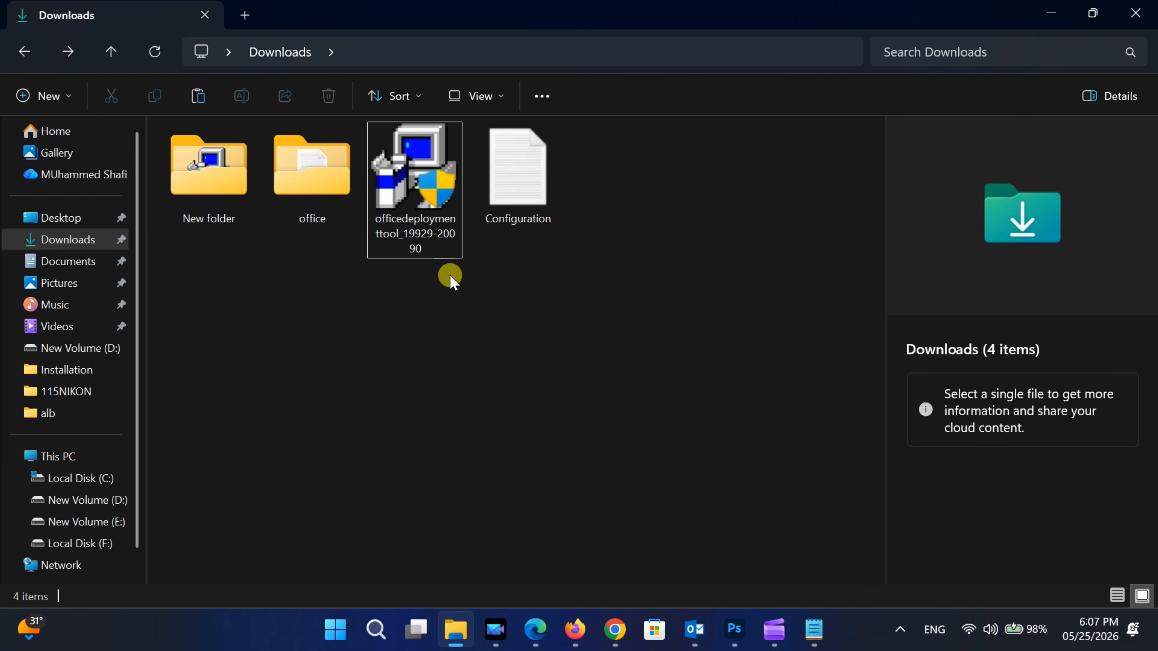
- In the File Explorer Downloads folder, move the Configuration file into the office folder
click(499, 185)
click(510, 323)
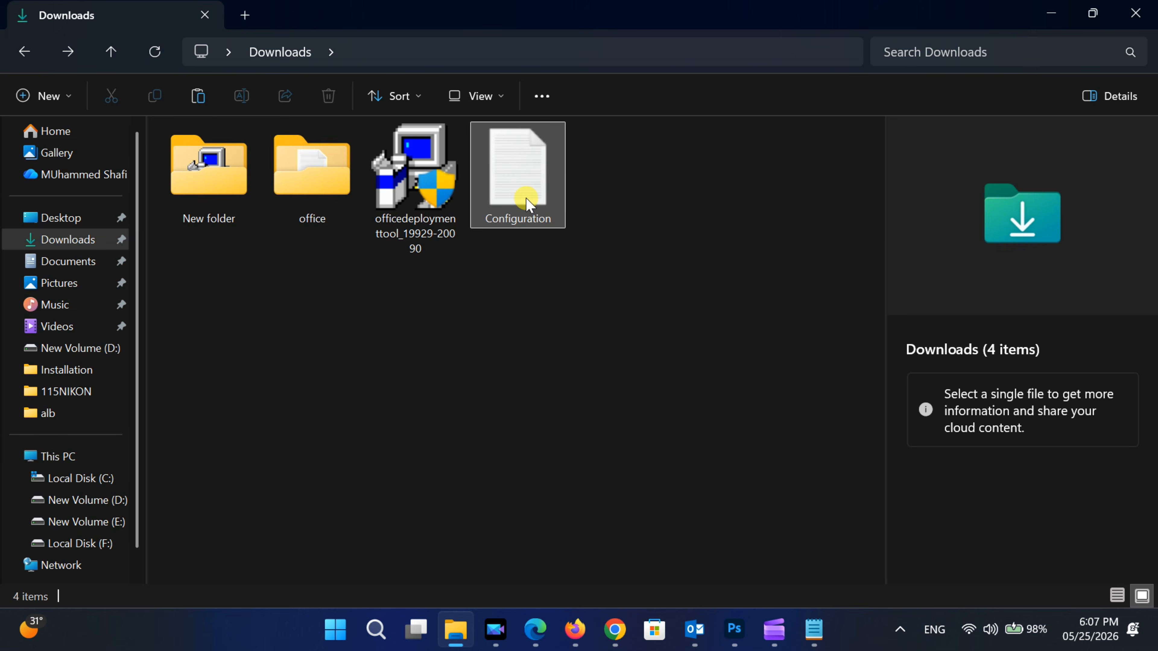
click(524, 178)
drag(524, 175, 297, 176)
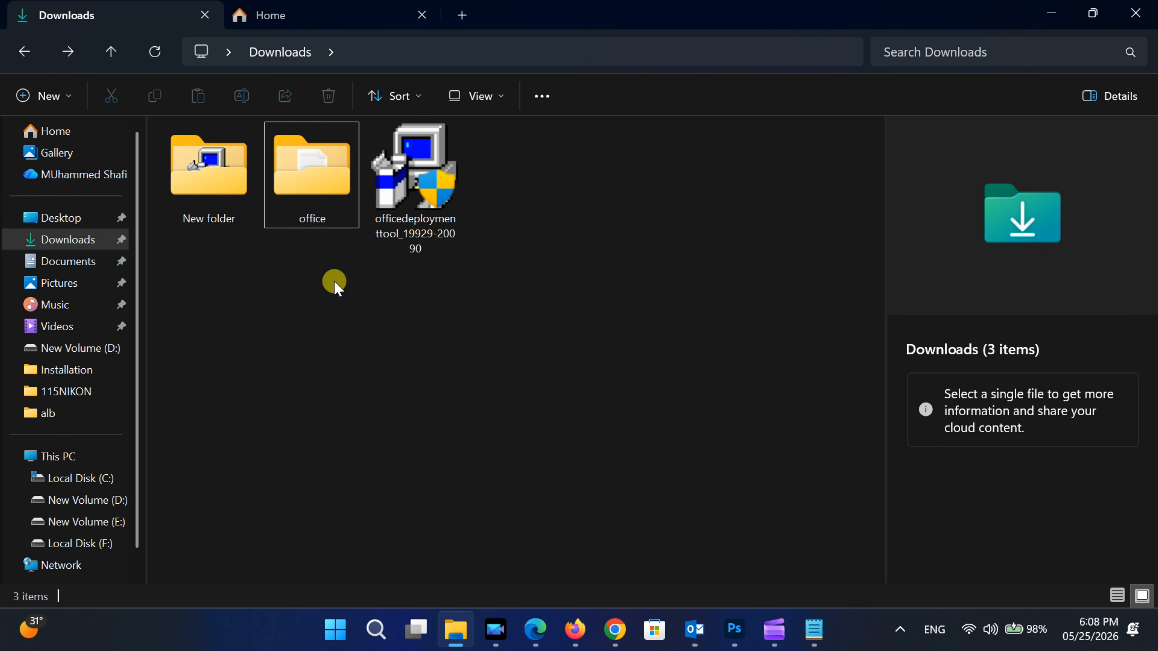
- Copy the office folder from Downloads and paste it into the root of New Volume (D:)
click(308, 173)
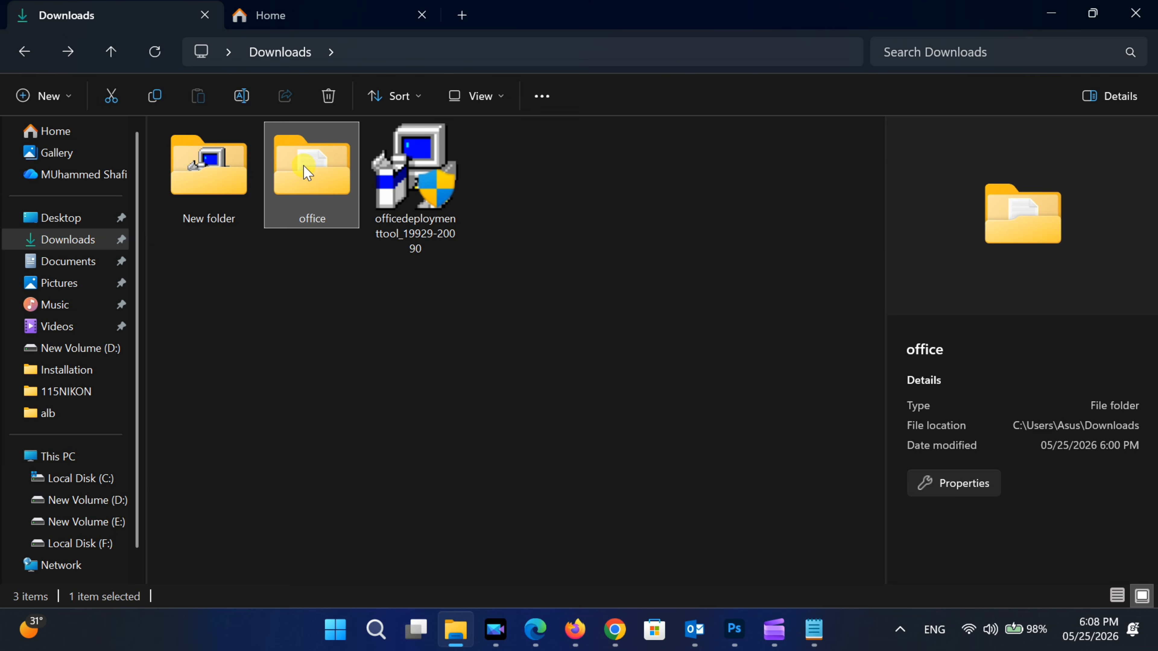
right_click(307, 173)
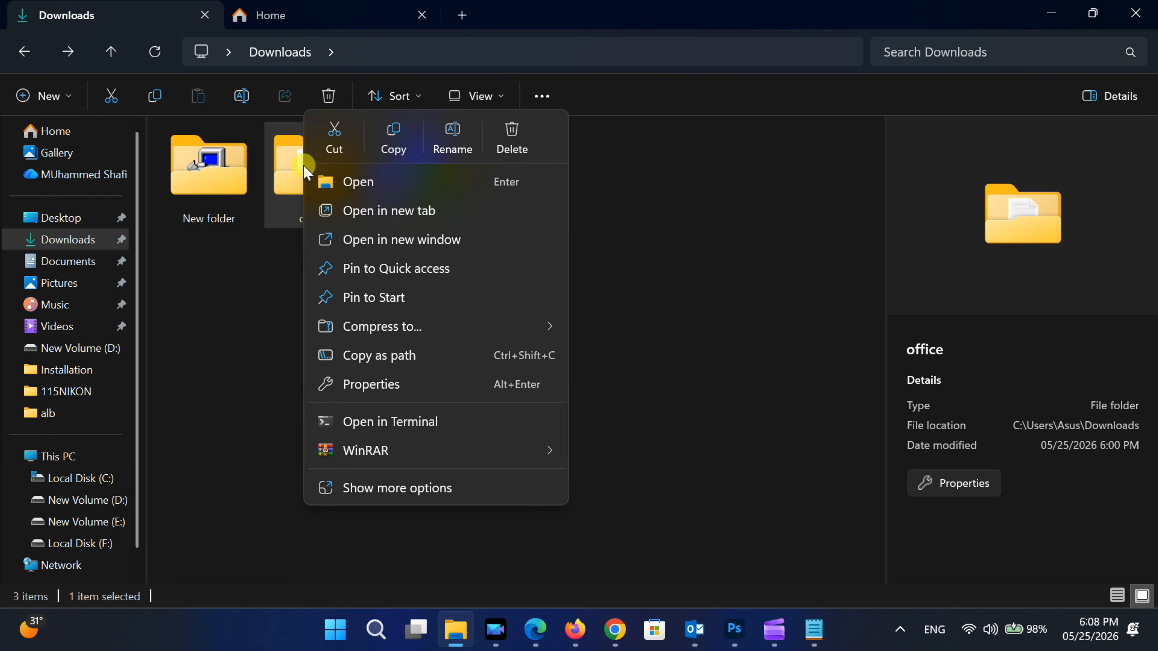
click(394, 134)
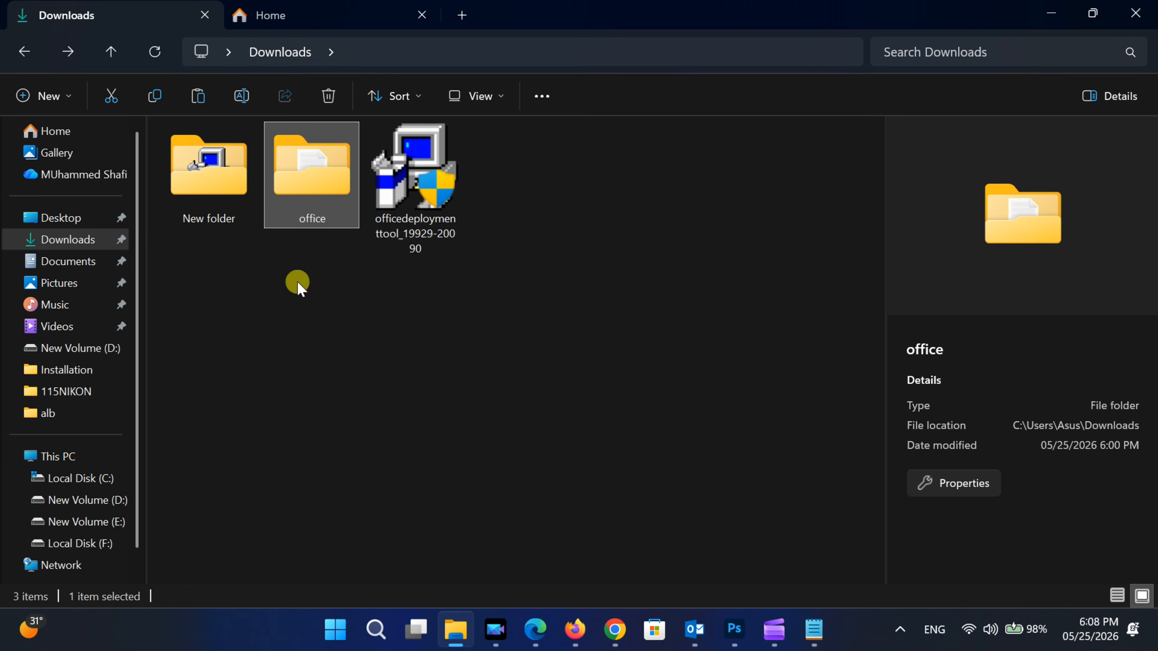
click(278, 325)
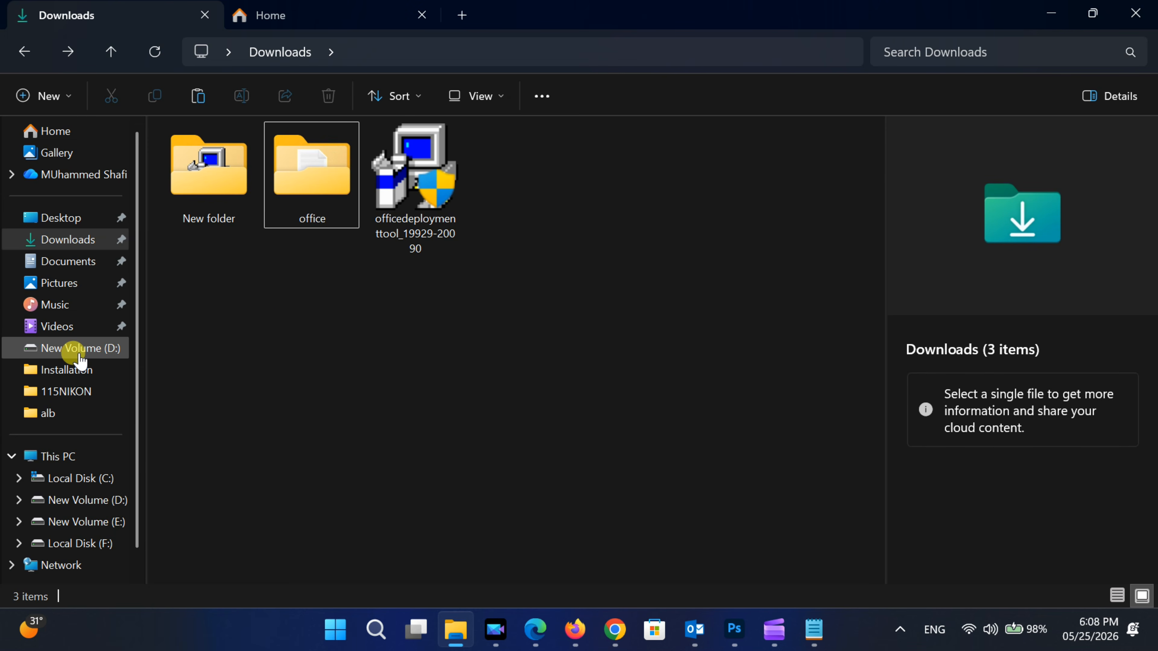
click(87, 500)
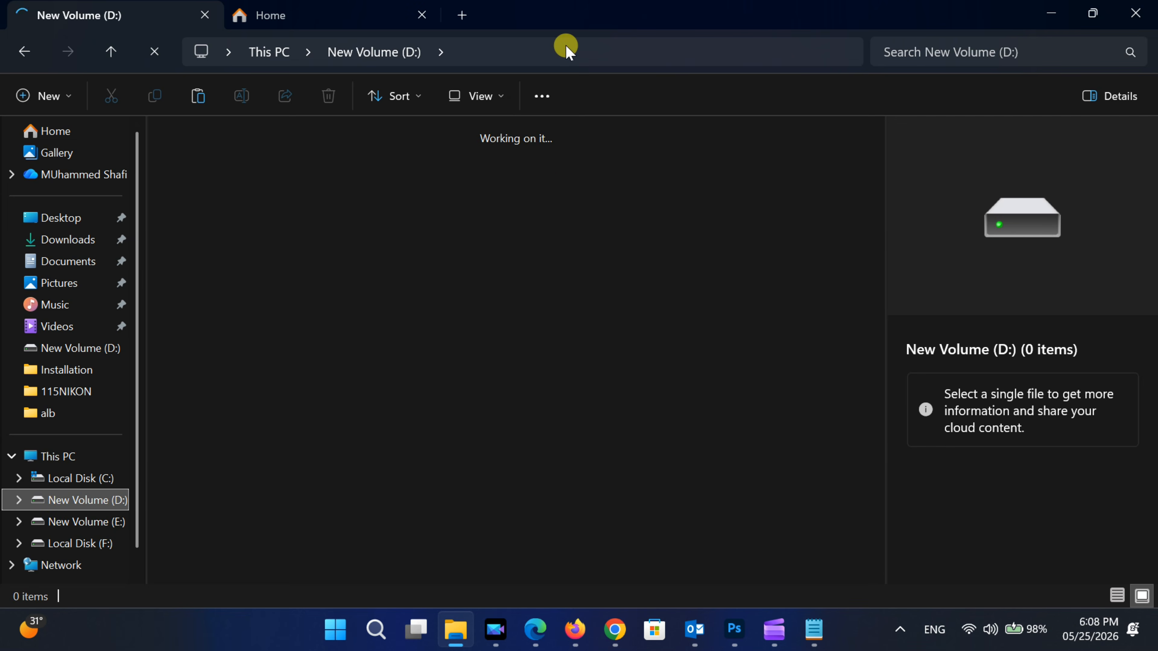
scroll(711, 475, down, 20)
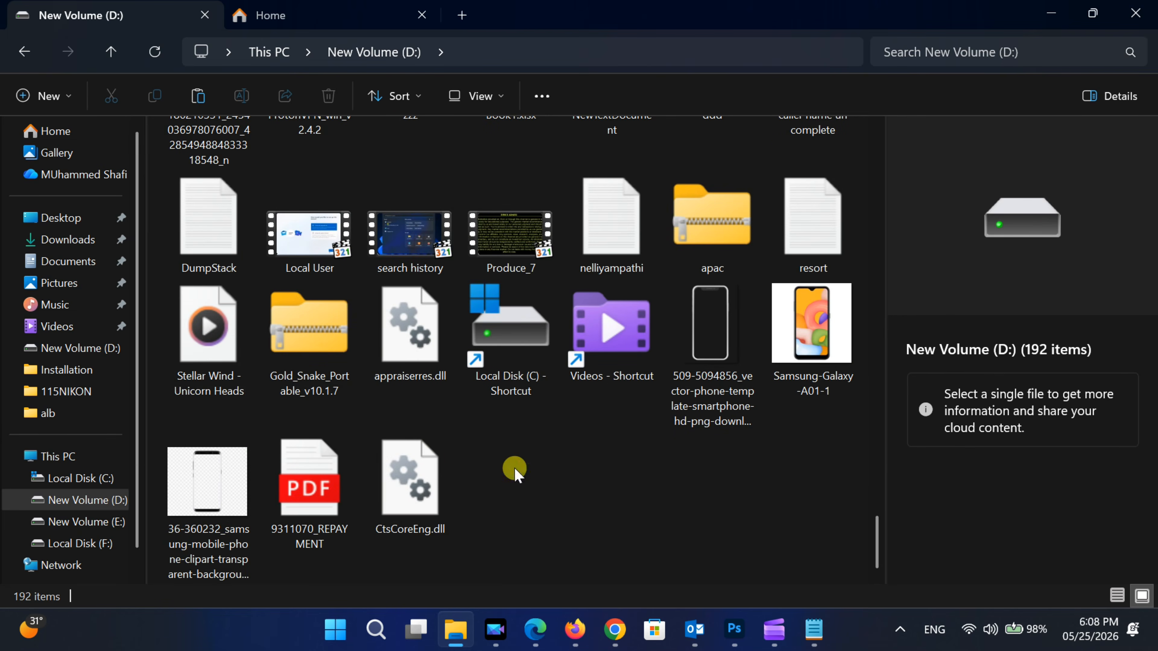
right_click(526, 469)
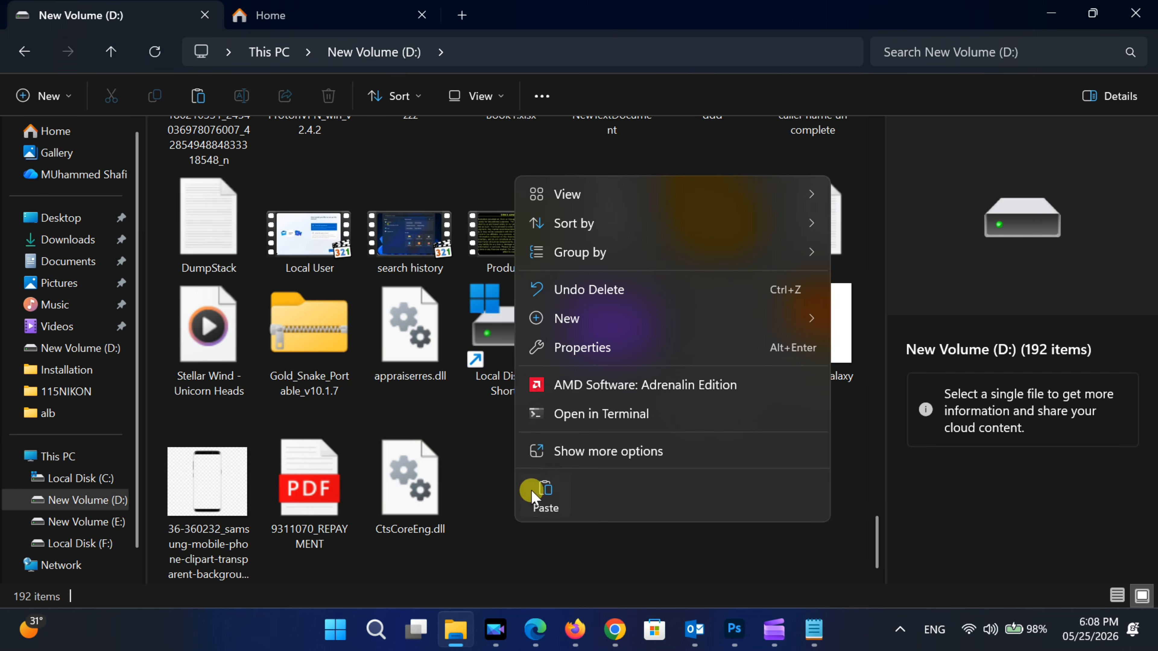
click(544, 491)
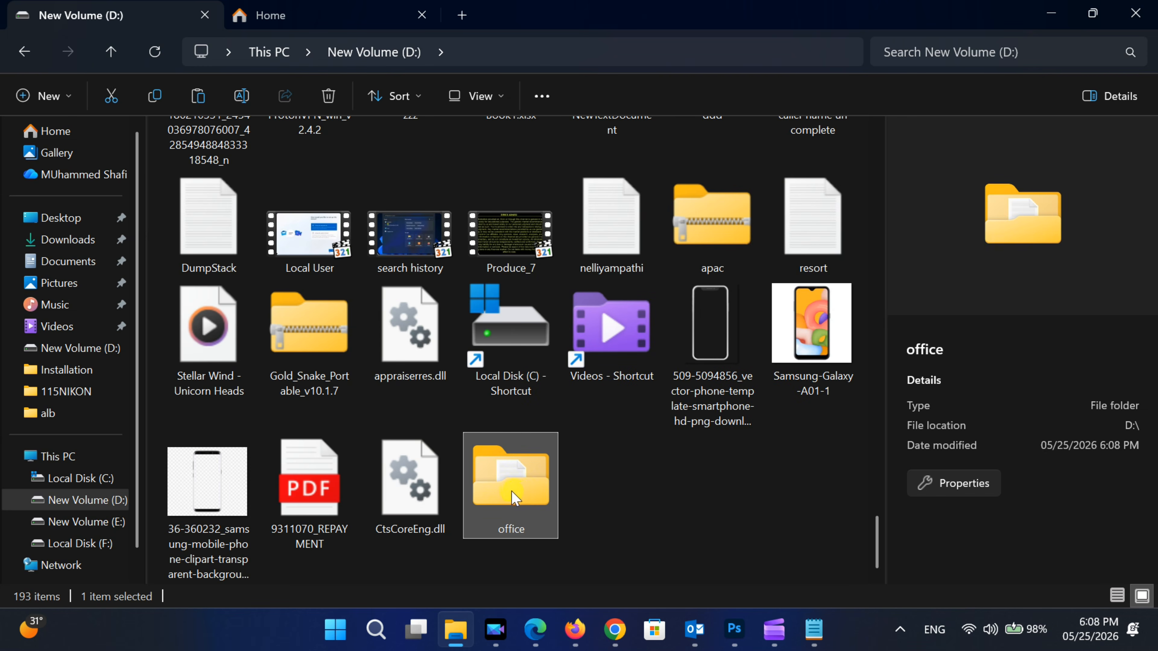
click(614, 494)
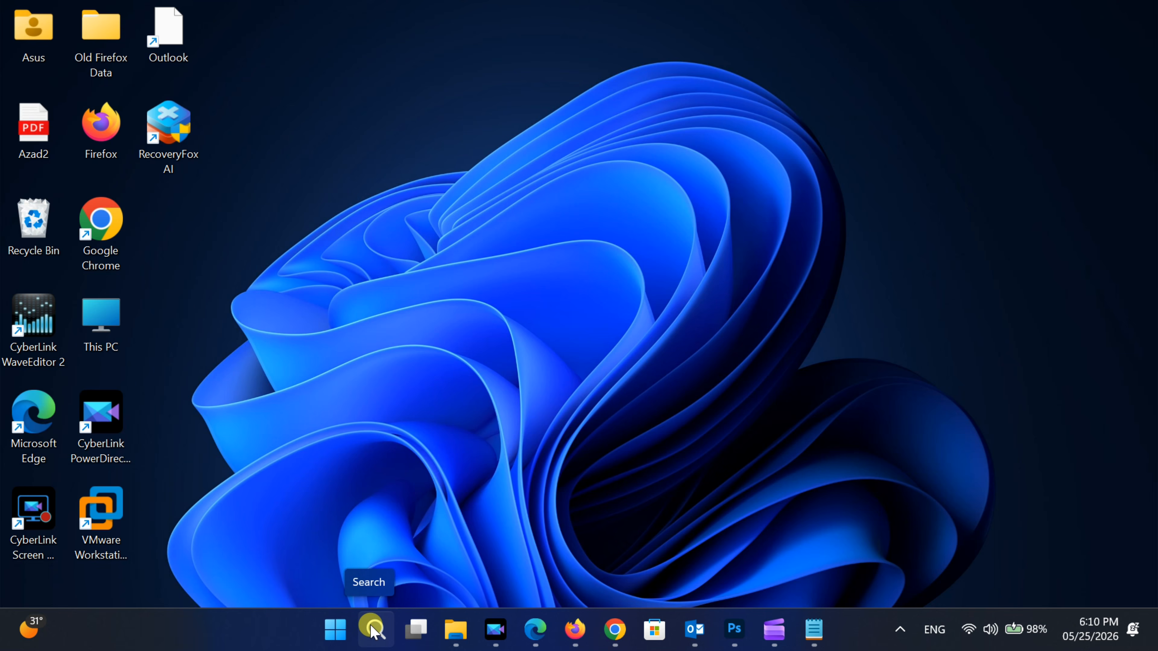
- Search Windows for cmd and run Command Prompt as administrator, approving the elevation request
click(373, 631)
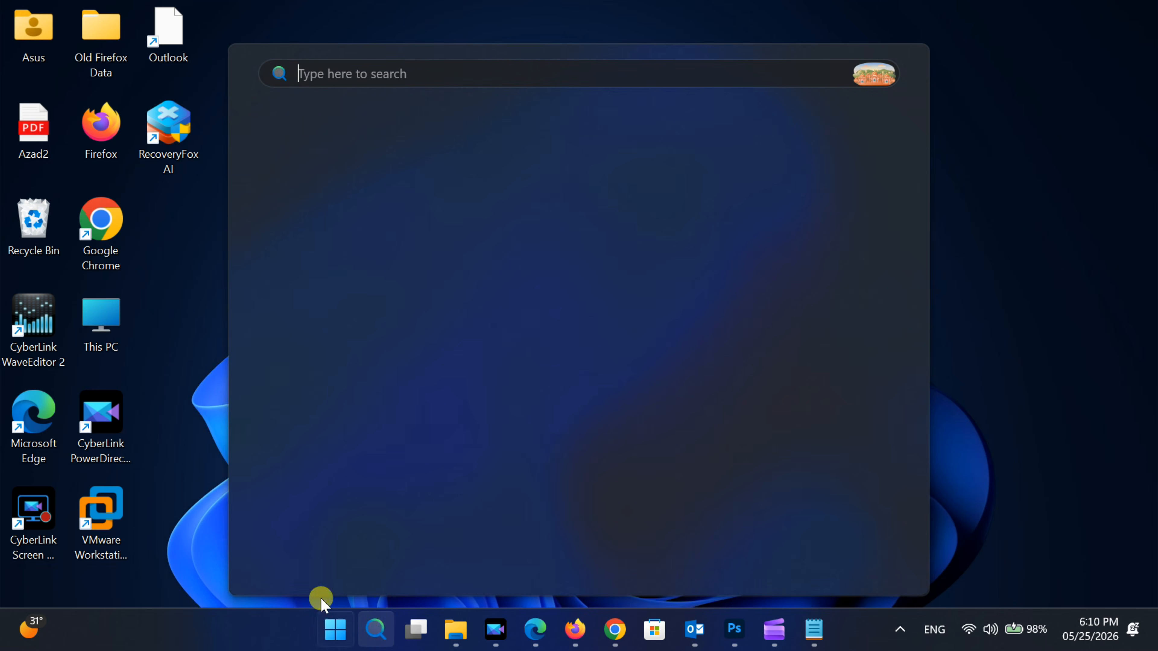
text(cmd)
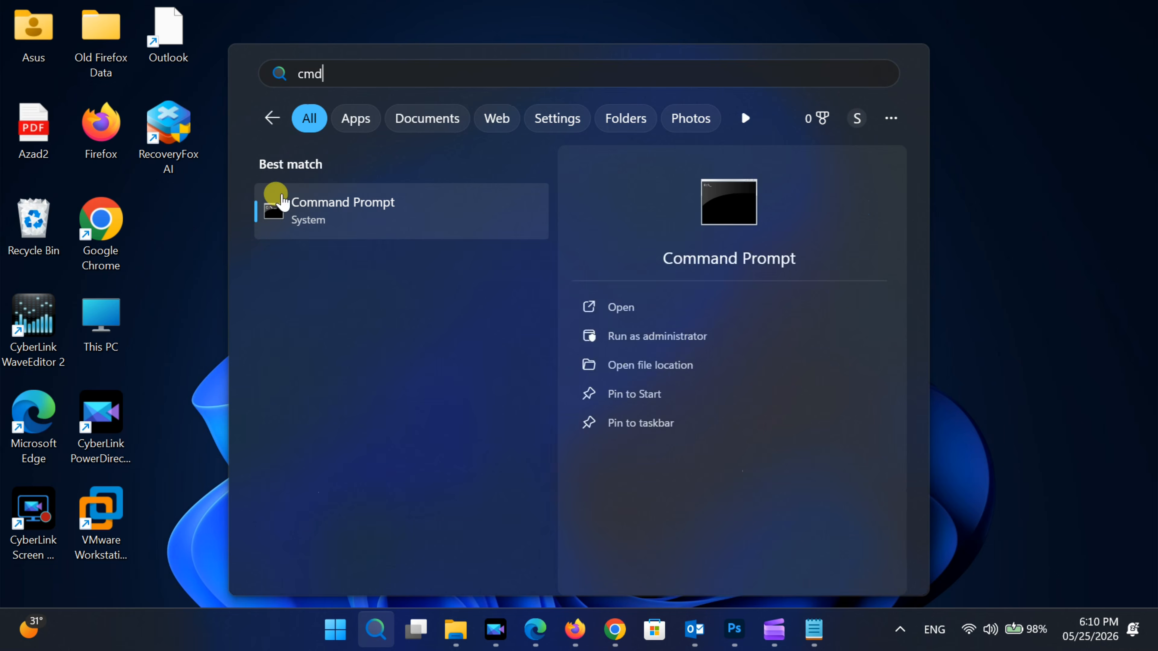
right_click(322, 205)
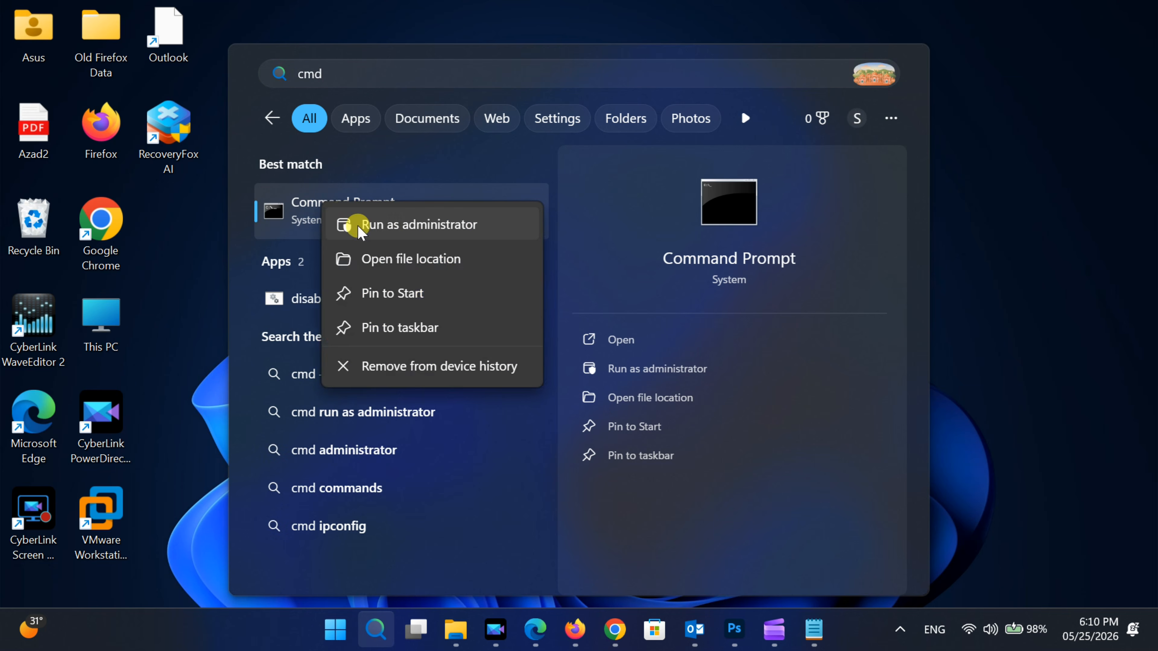
click(387, 226)
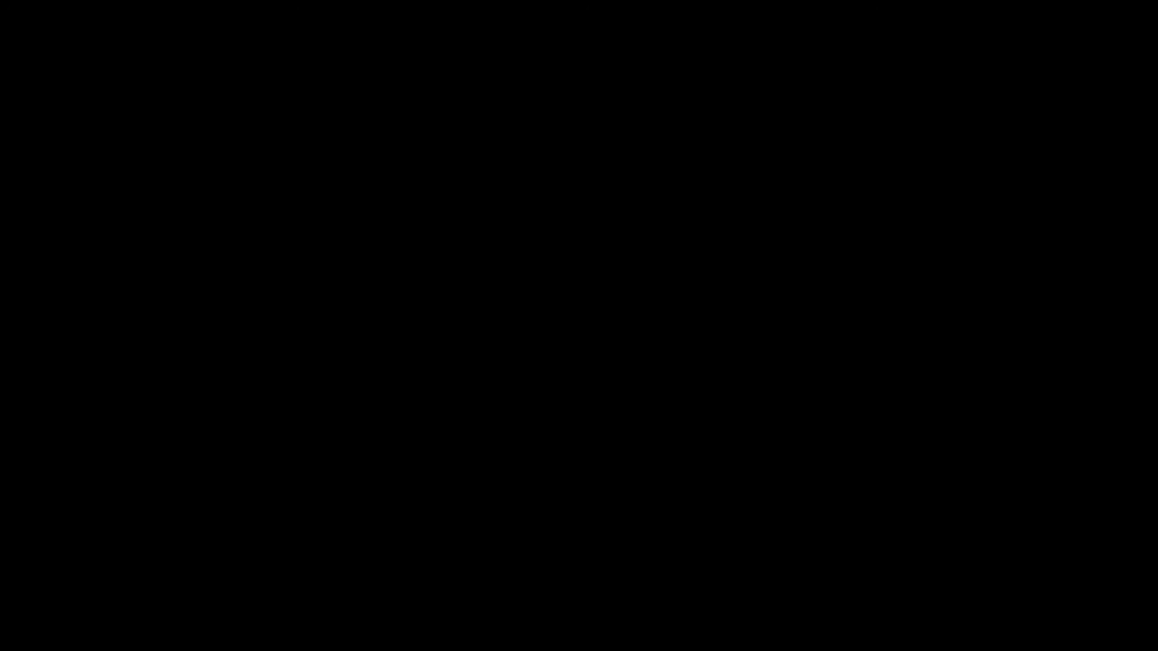
click(476, 458)
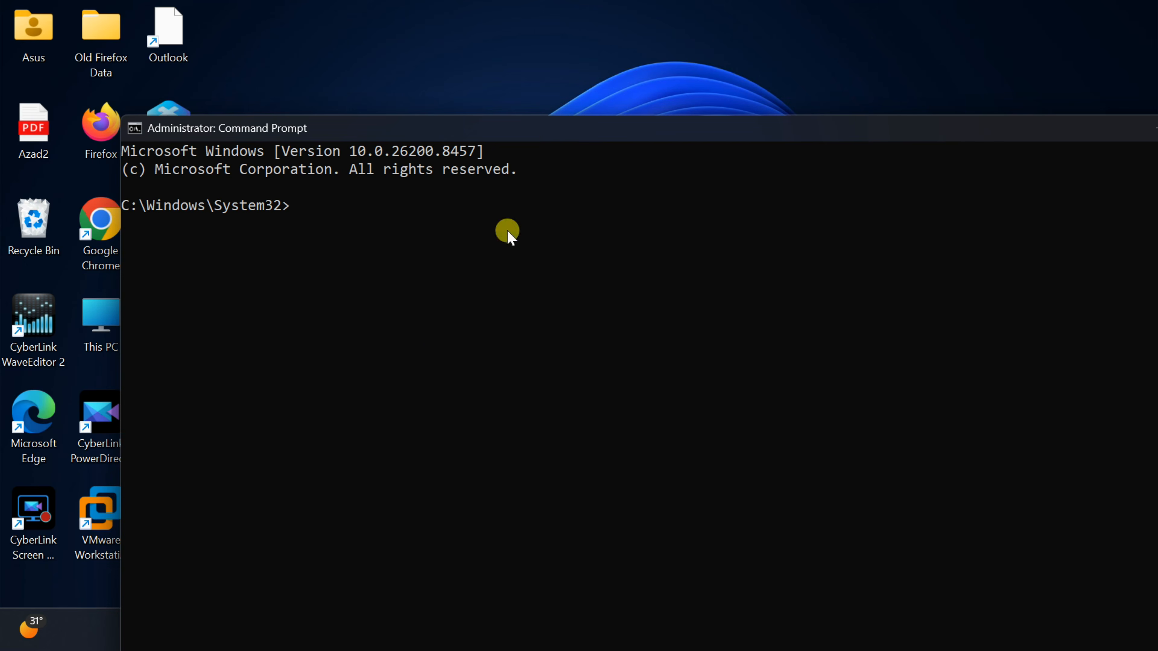
- From D:\office, run setup.exe /configure configuration.xml, and close the installer and Command Prompt once installation ends
drag(542, 137, 427, 32)
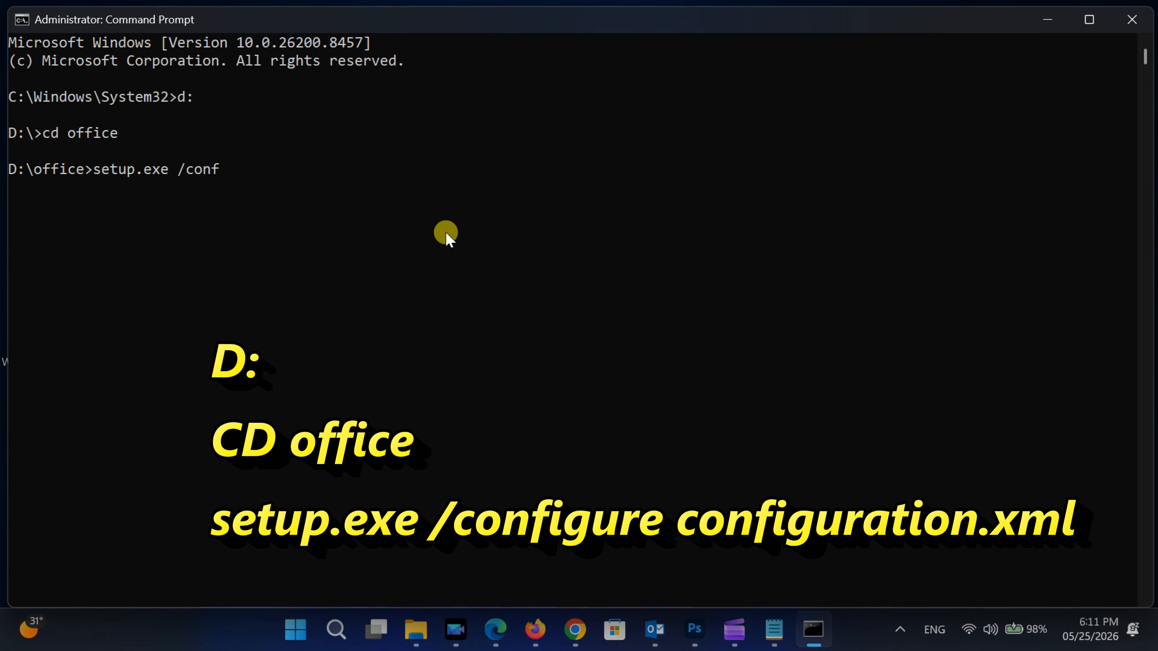
text(igure con)
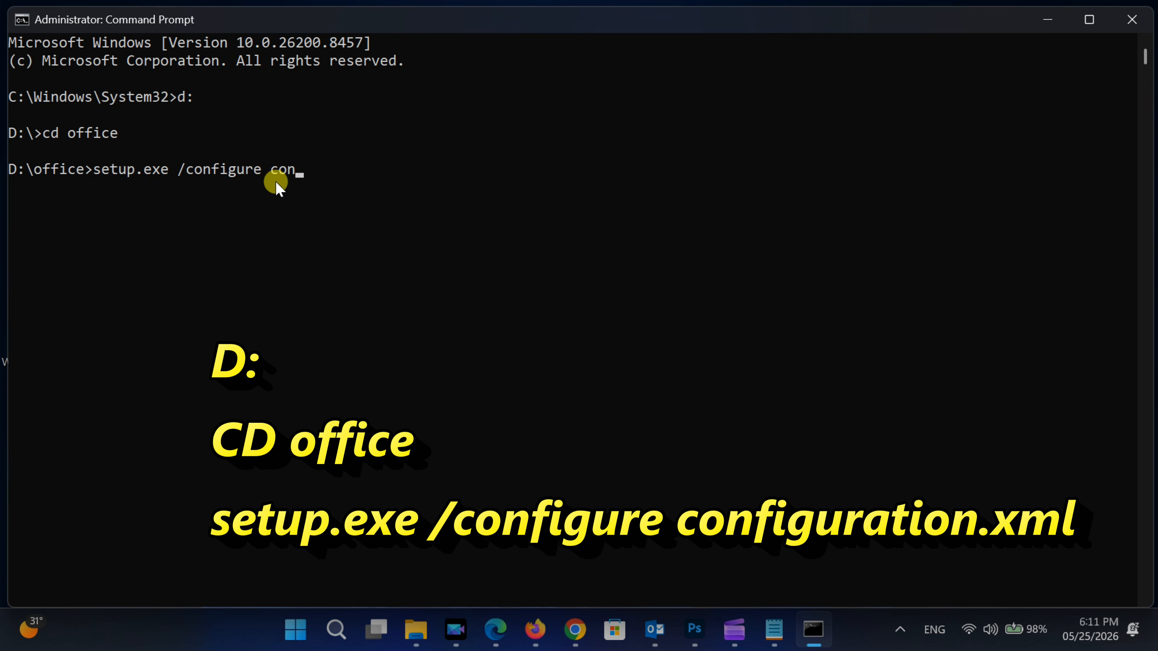
text(figuration.xml)
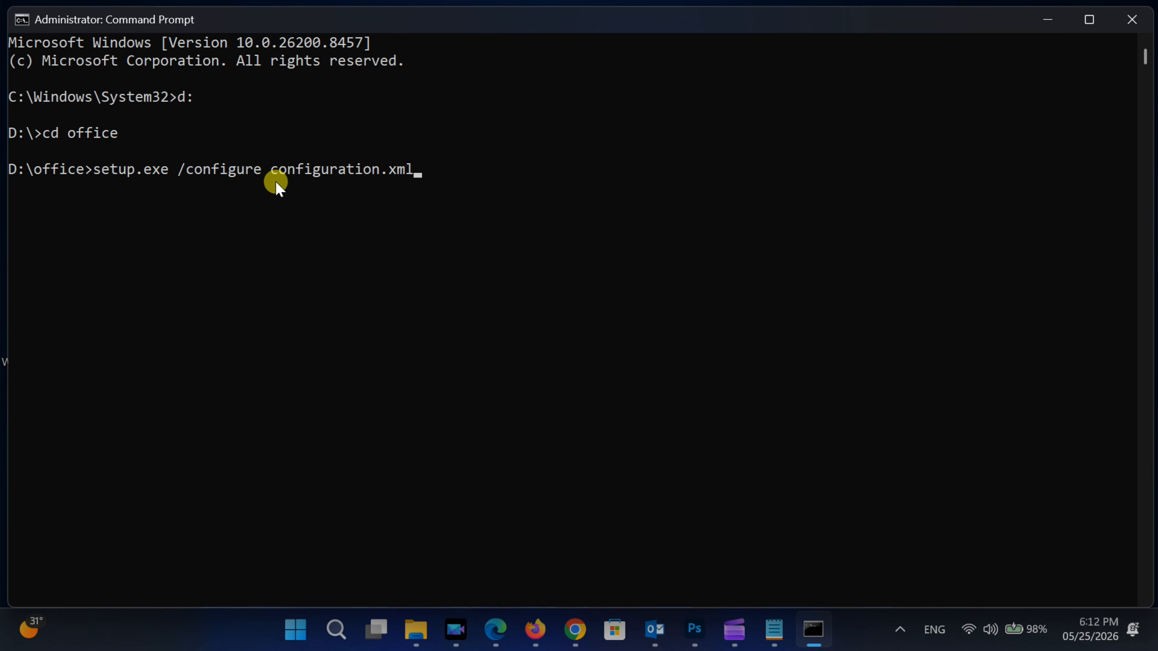
key(Return)
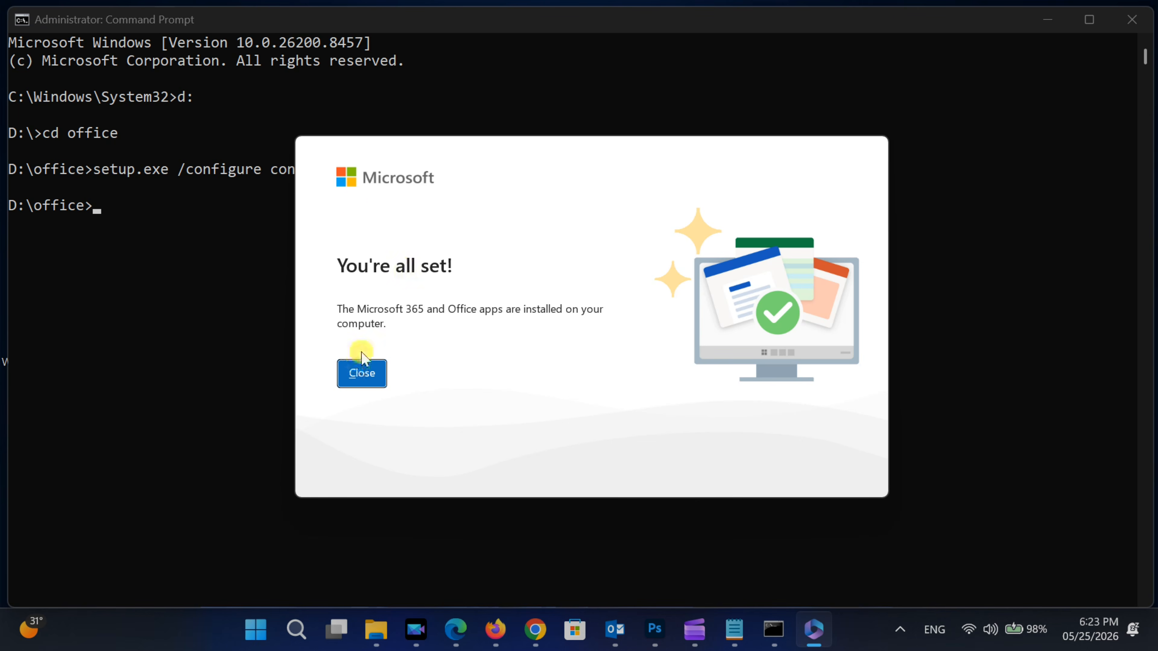
click(362, 374)
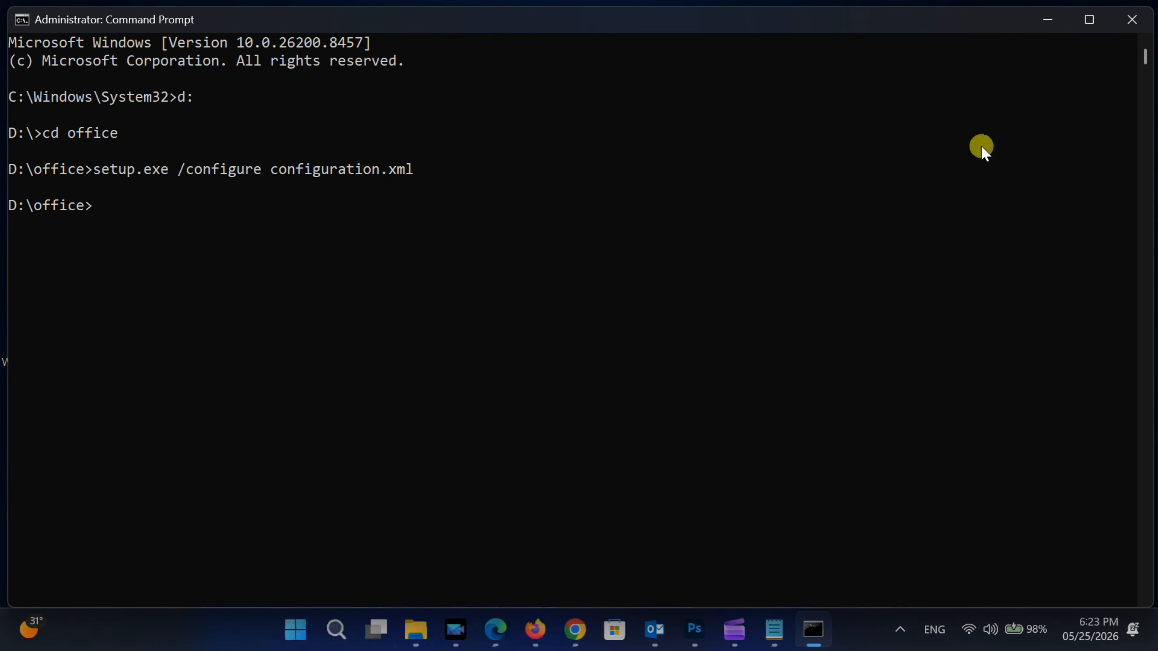
click(1131, 20)
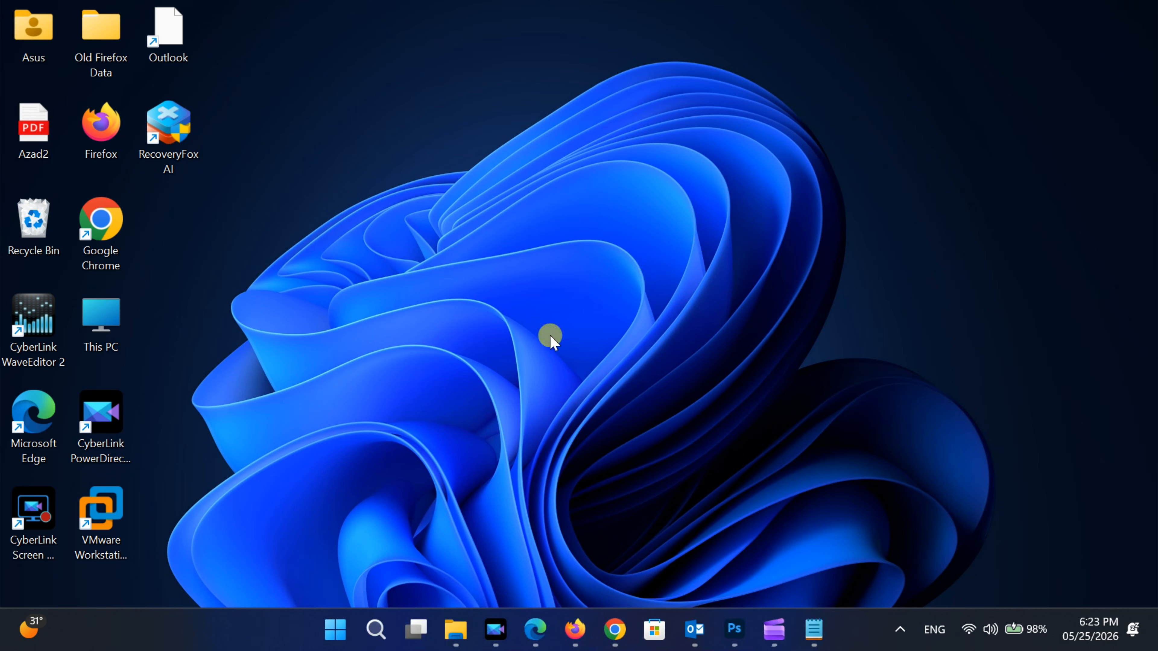
- Launch the newly installed Word from Start and create a blank document
click(335, 631)
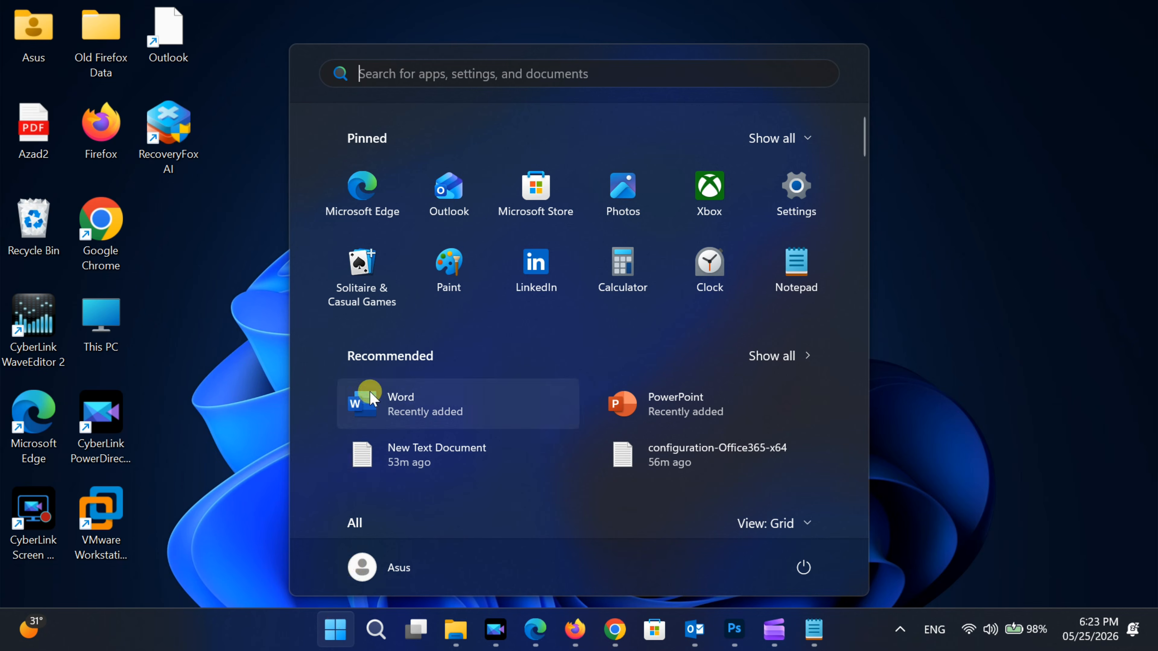
click(394, 404)
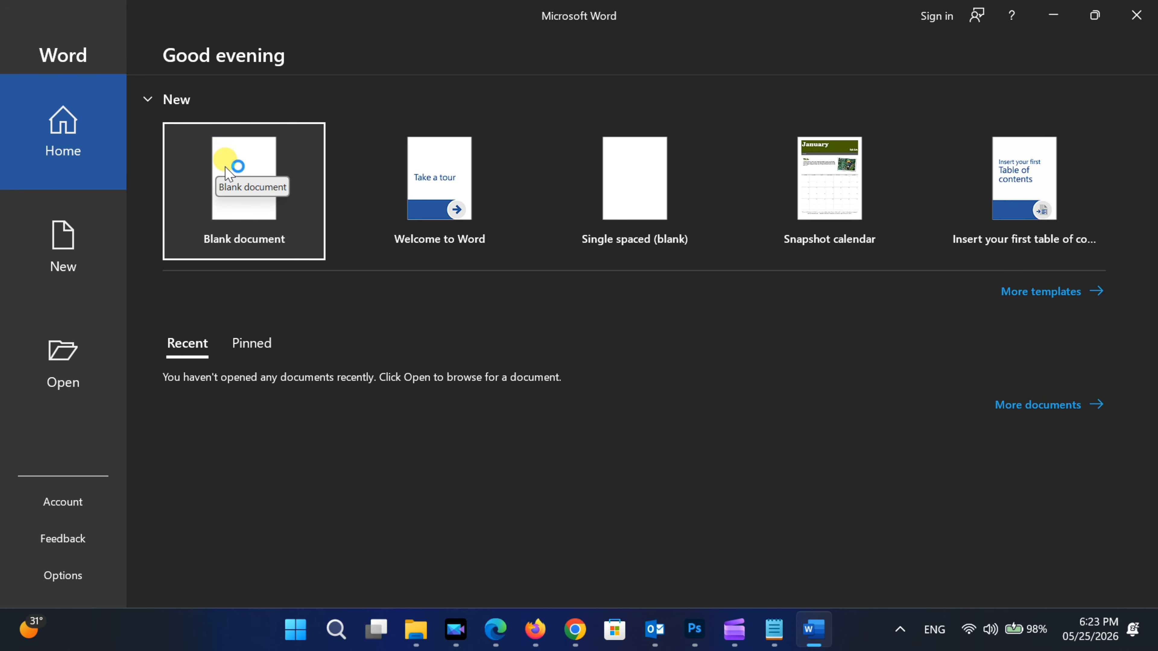
click(576, 458)
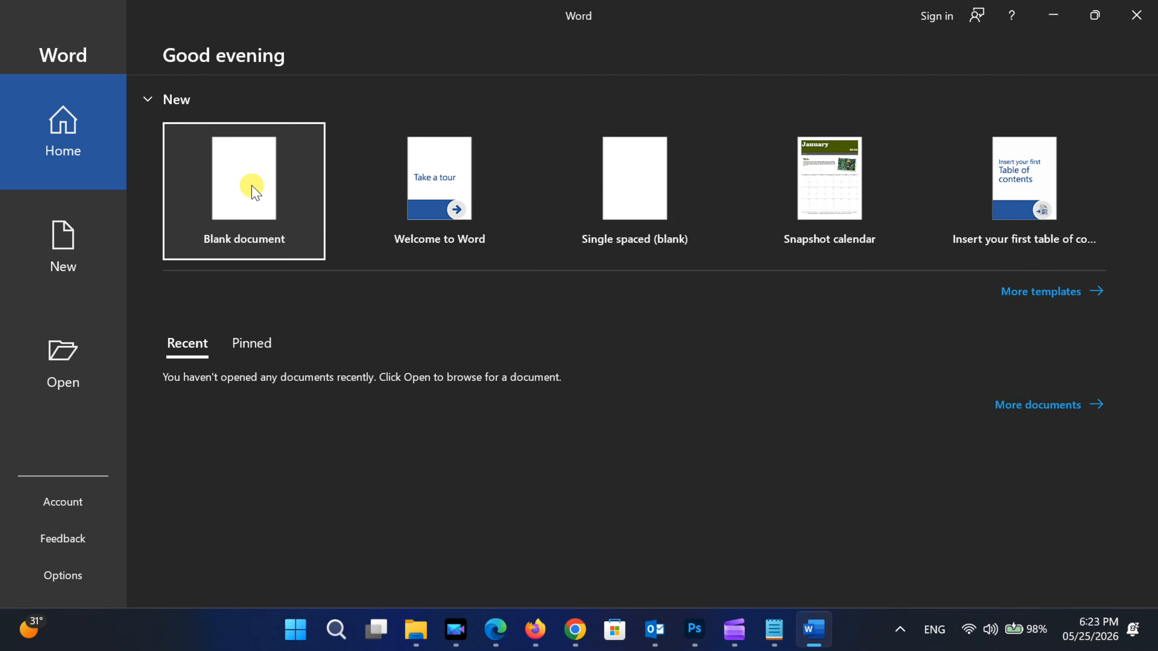
click(251, 186)
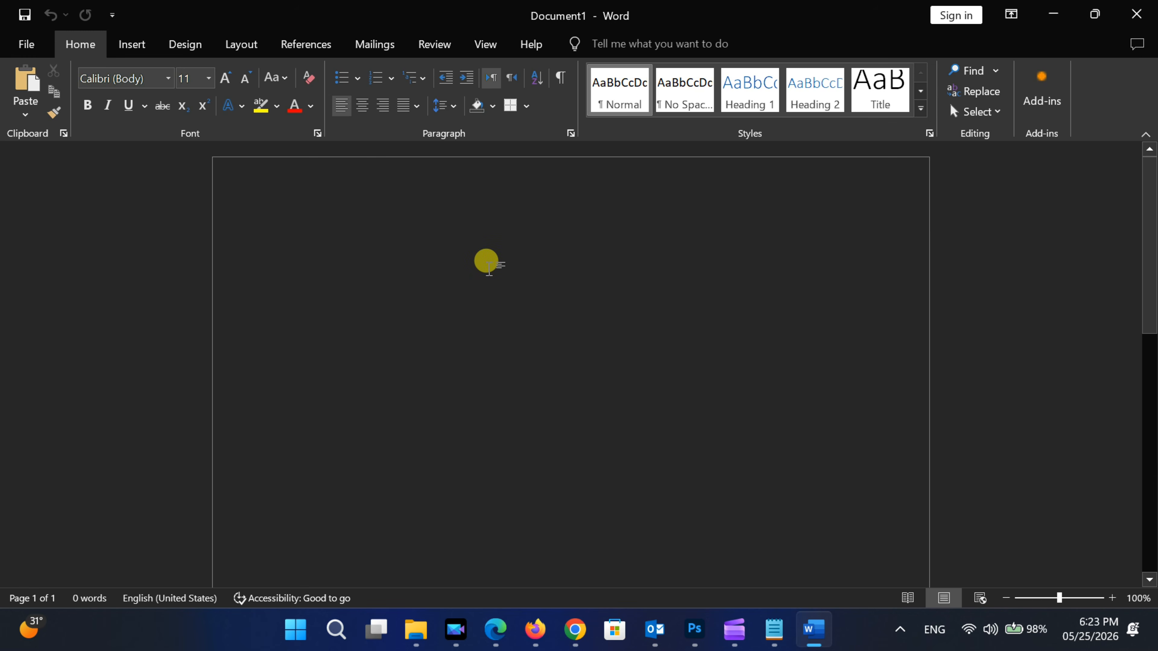
- Enter some test text in the blank document and erase it
text(hfdshfdshfdsf)
key(BackSpace)
key(BackSpace)
key(BackSpace)
key(BackSpace)
key(BackSpace)
key(BackSpace)
key(BackSpace)
key(BackSpace)
key(BackSpace)
key(BackSpace)
key(BackSpace)
key(BackSpace)
key(BackSpace)
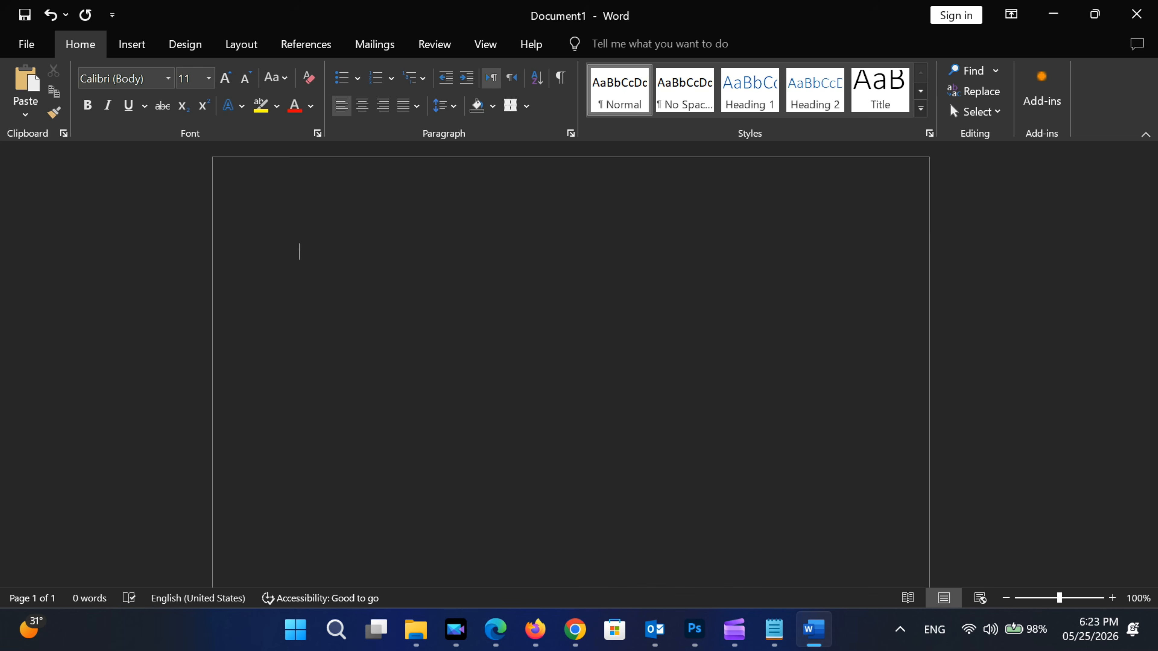